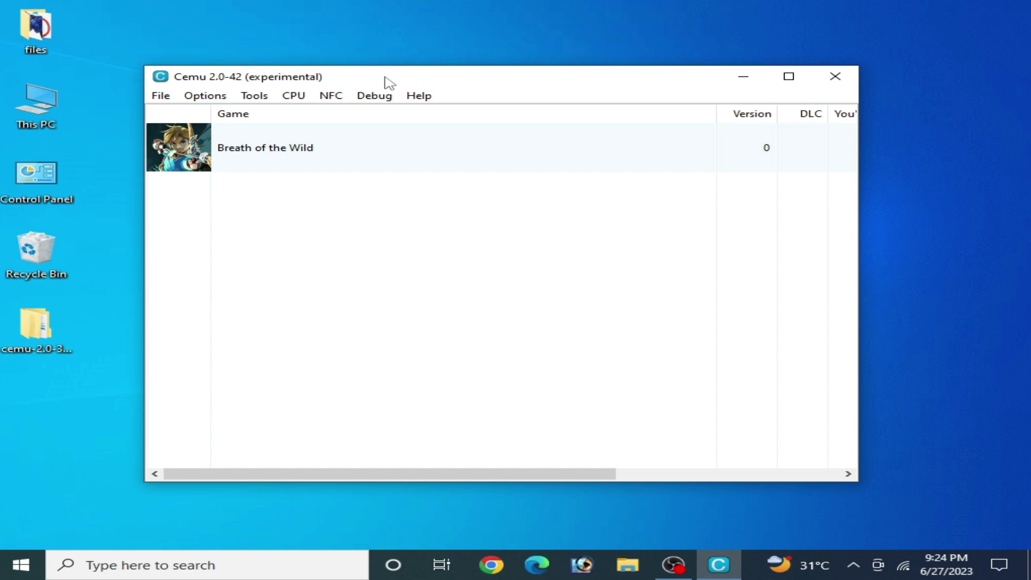
Choose Options > General settings in Cemu, after which the emulator closes to the desktop
{"action": "left_click", "coordinate": [204, 97]}
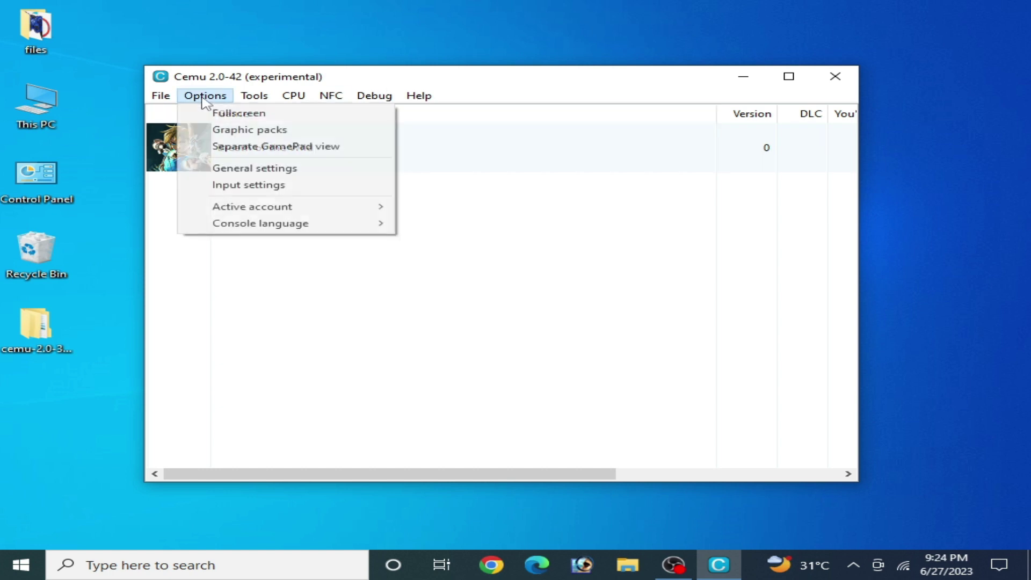
{"action": "left_click", "coordinate": [251, 169]}
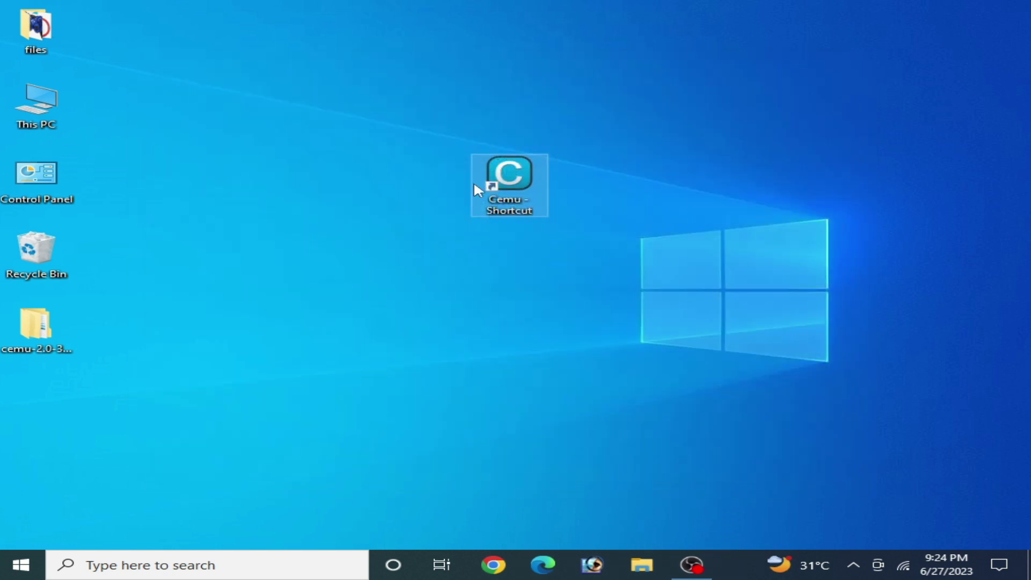
{"action": "double_click", "coordinate": [524, 185]}
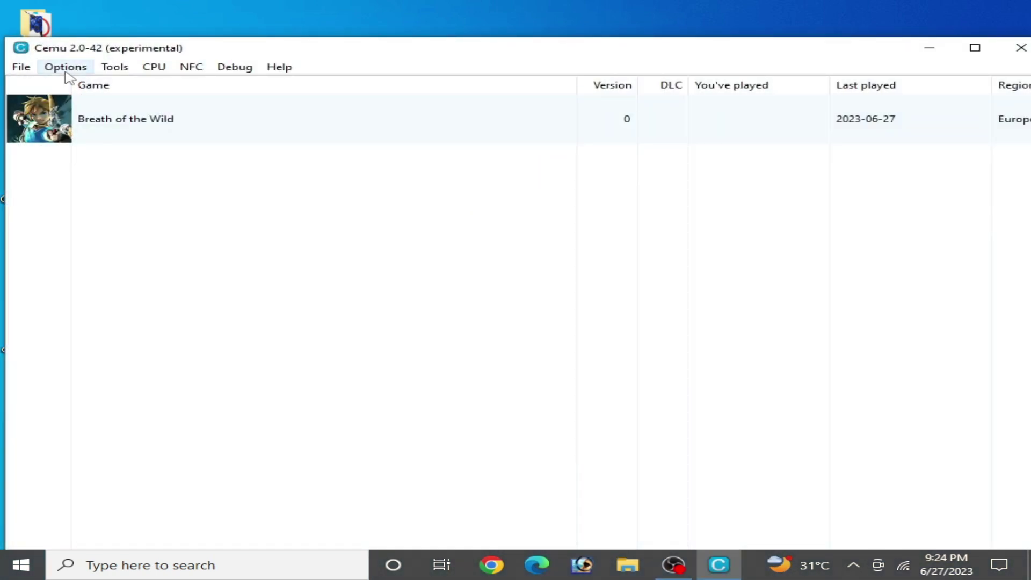
{"action": "left_click", "coordinate": [66, 73]}
{"action": "left_click", "coordinate": [110, 138]}
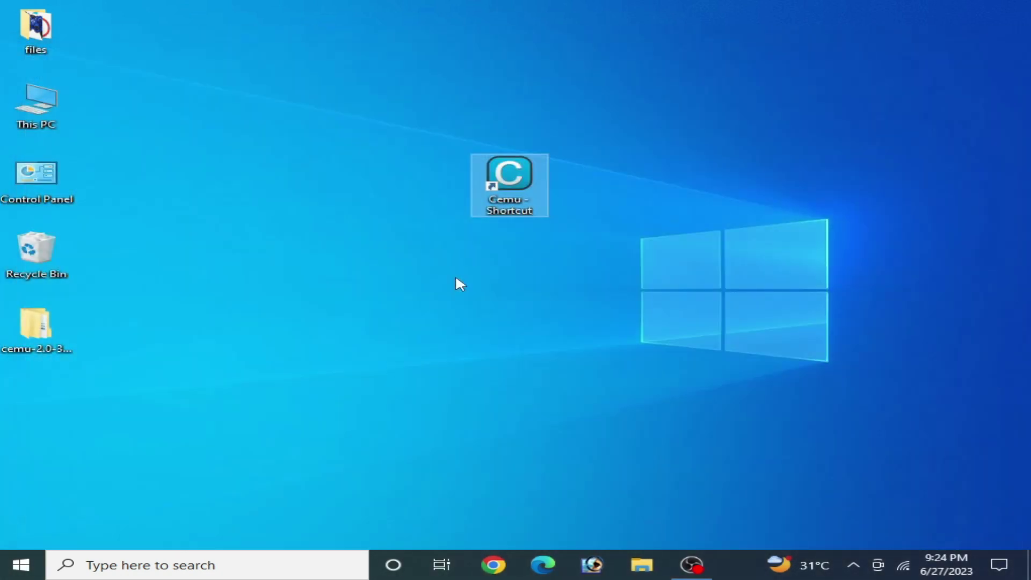
{"action": "double_click", "coordinate": [516, 168]}
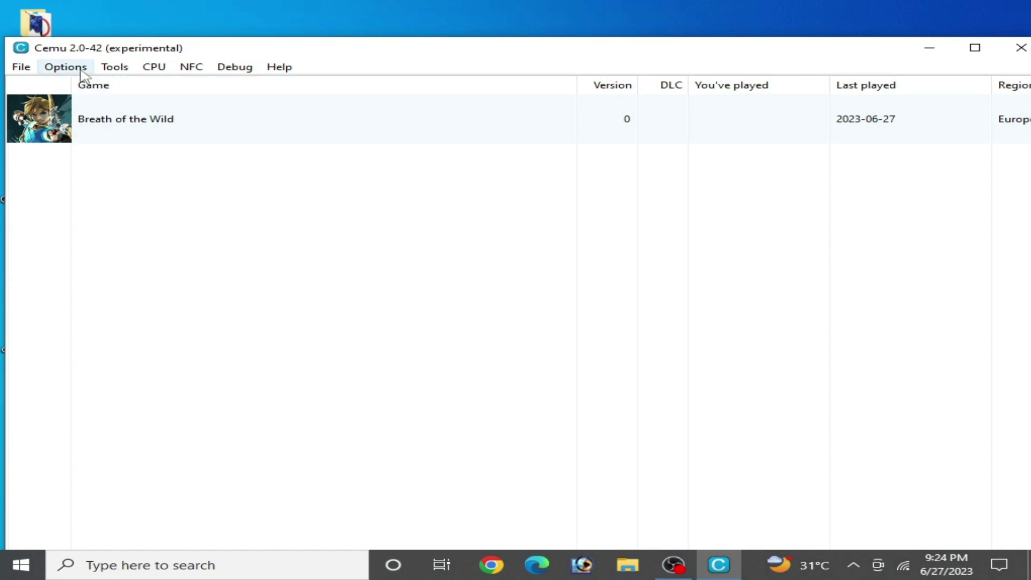
{"action": "left_click", "coordinate": [65, 67]}
{"action": "left_click", "coordinate": [116, 140]}
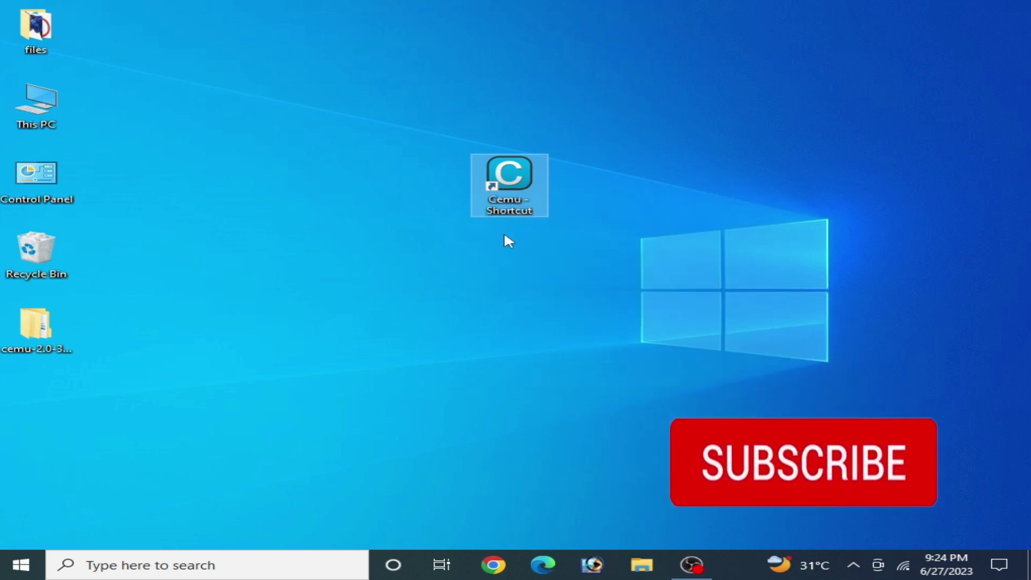
{"action": "left_click", "coordinate": [612, 267]}
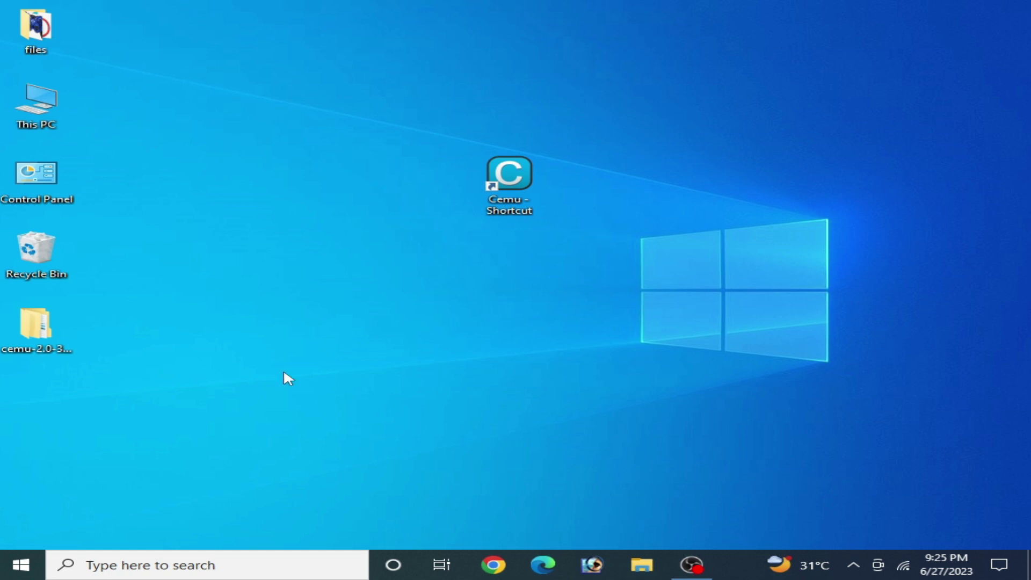
Search Windows for 'device' and launch Device Manager from the best match
{"action": "left_click", "coordinate": [181, 560]}
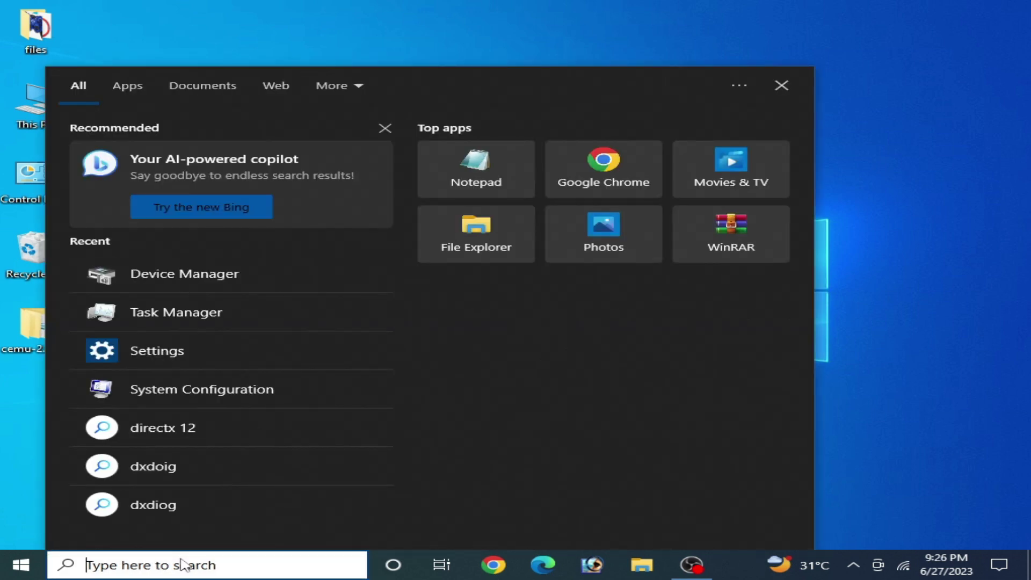
{"action": "type", "text": "device"}
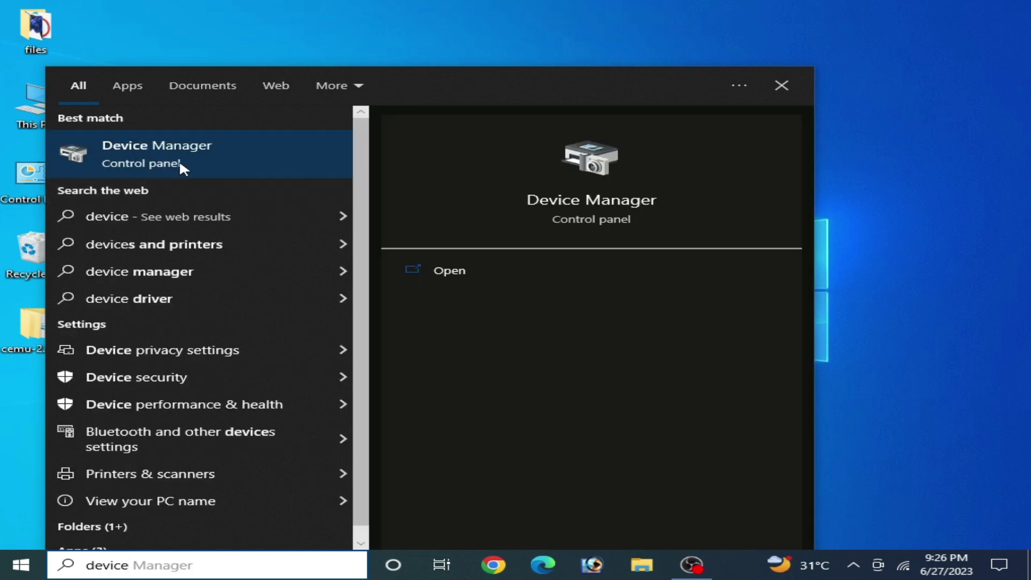
{"action": "left_click", "coordinate": [178, 159]}
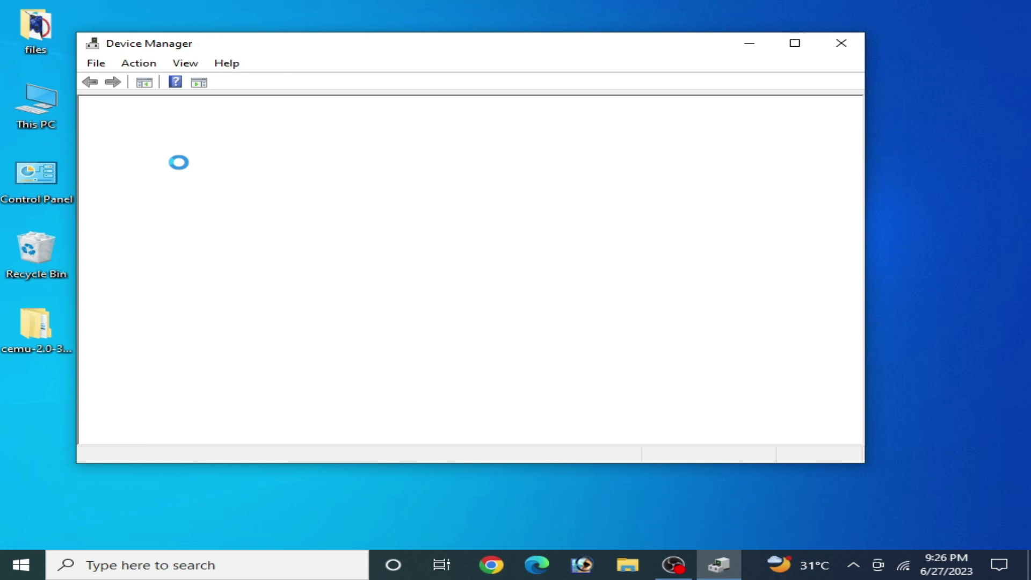
Open the NVIDIA GeForce GTX 750 driver update and browse to the list of compatible drivers
{"action": "left_click", "coordinate": [108, 157]}
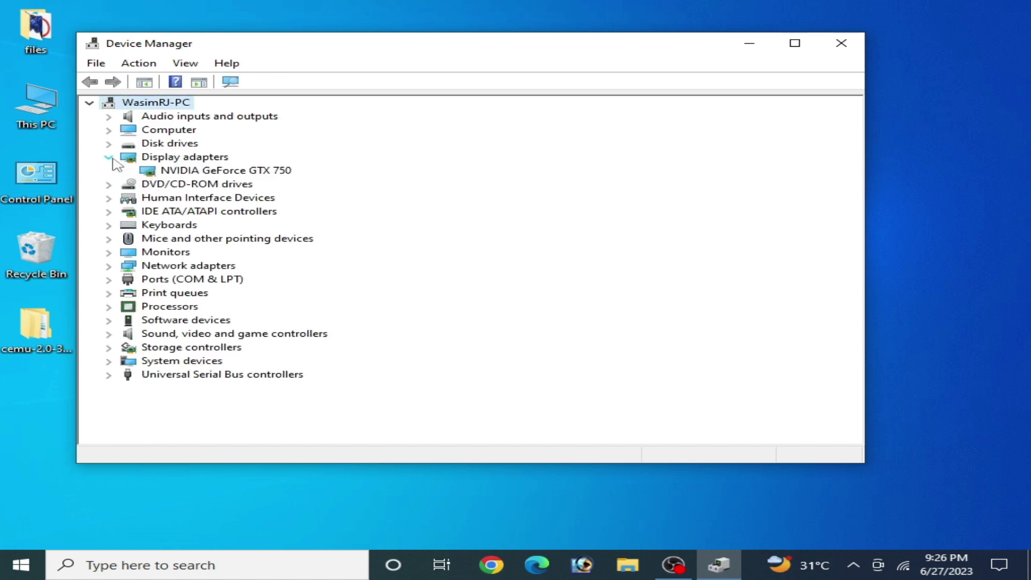
{"action": "left_click", "coordinate": [192, 171]}
{"action": "right_click", "coordinate": [192, 171]}
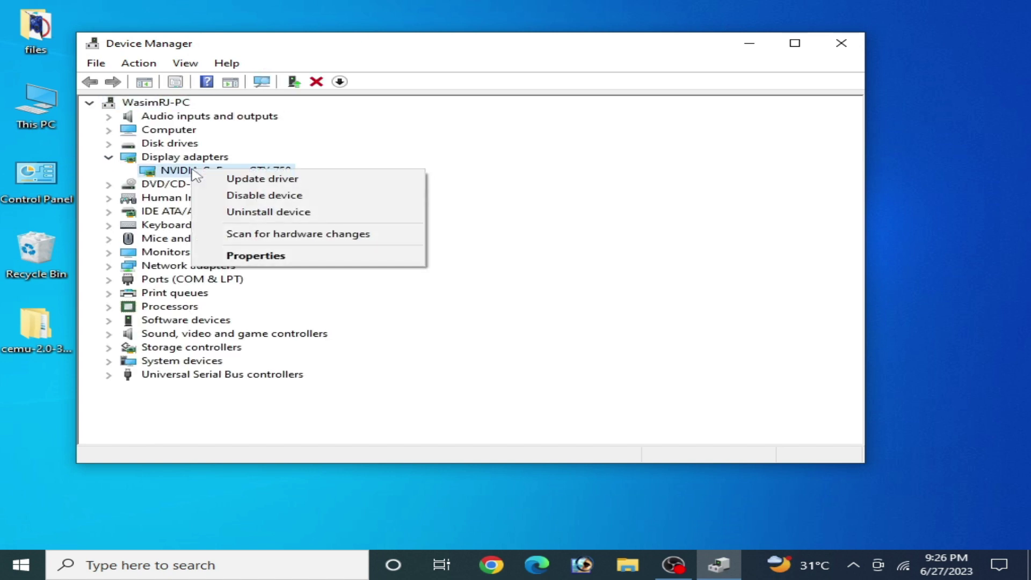
{"action": "left_click", "coordinate": [270, 182]}
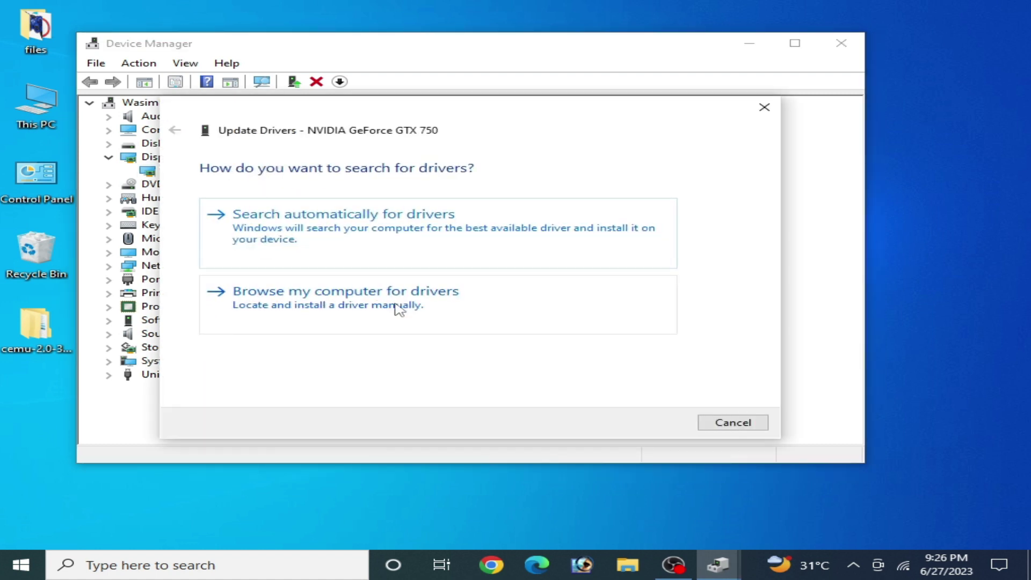
{"action": "left_click", "coordinate": [365, 307]}
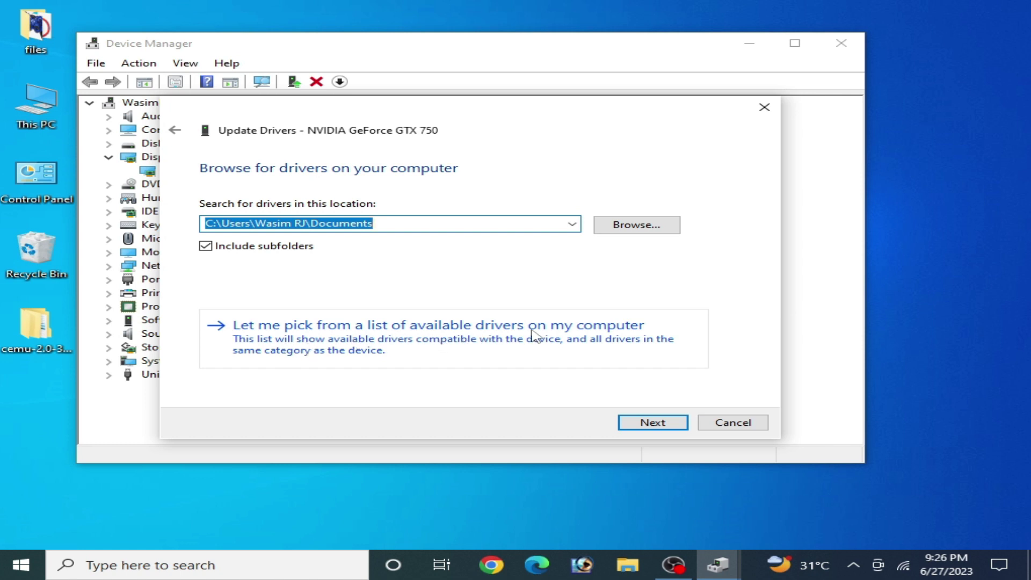
{"action": "left_click", "coordinate": [382, 334]}
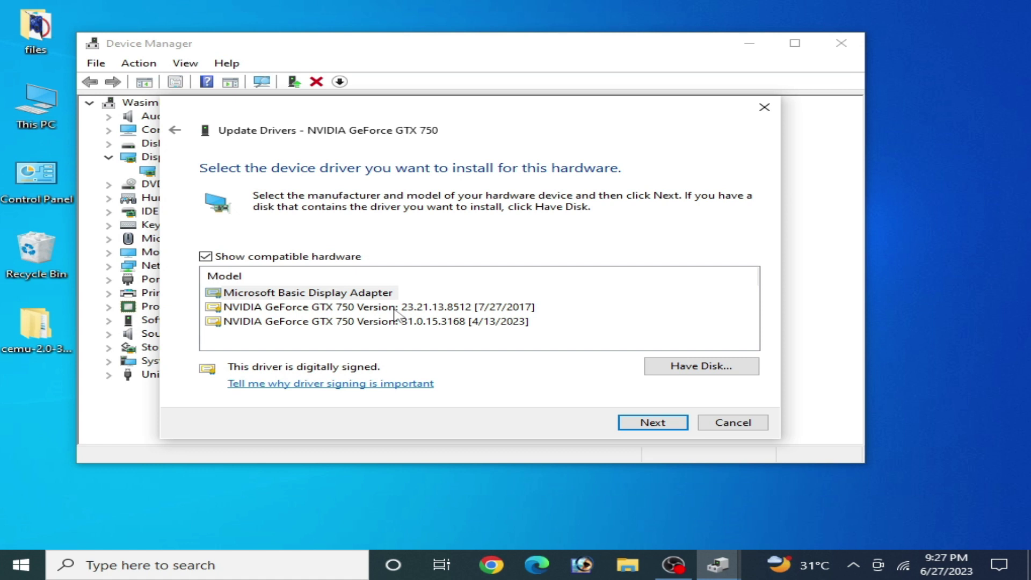
Install driver version 31.0.15.3168 for the GTX 750 from the compatible Model list
{"action": "left_click", "coordinate": [427, 309]}
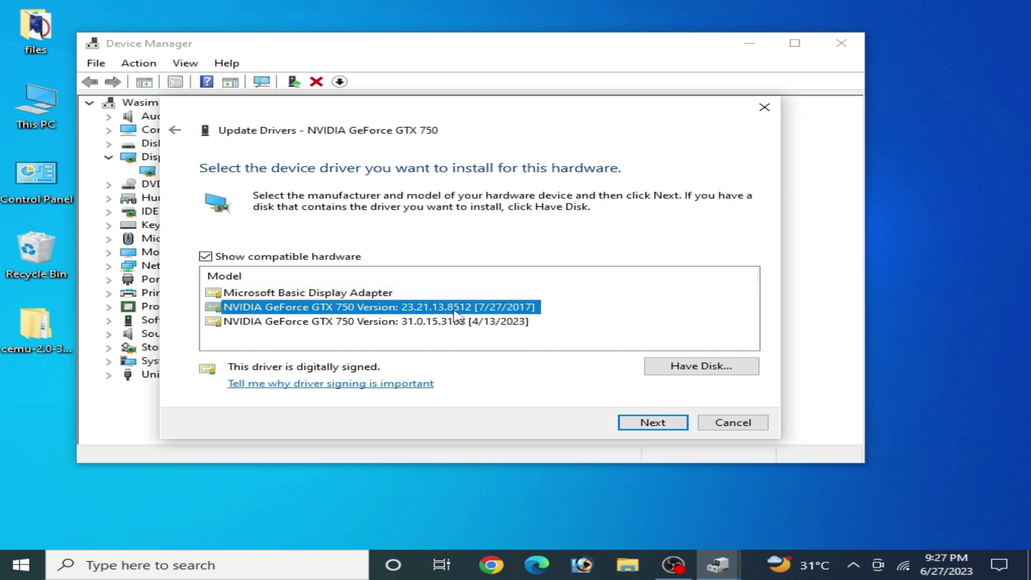
{"action": "left_click", "coordinate": [429, 323]}
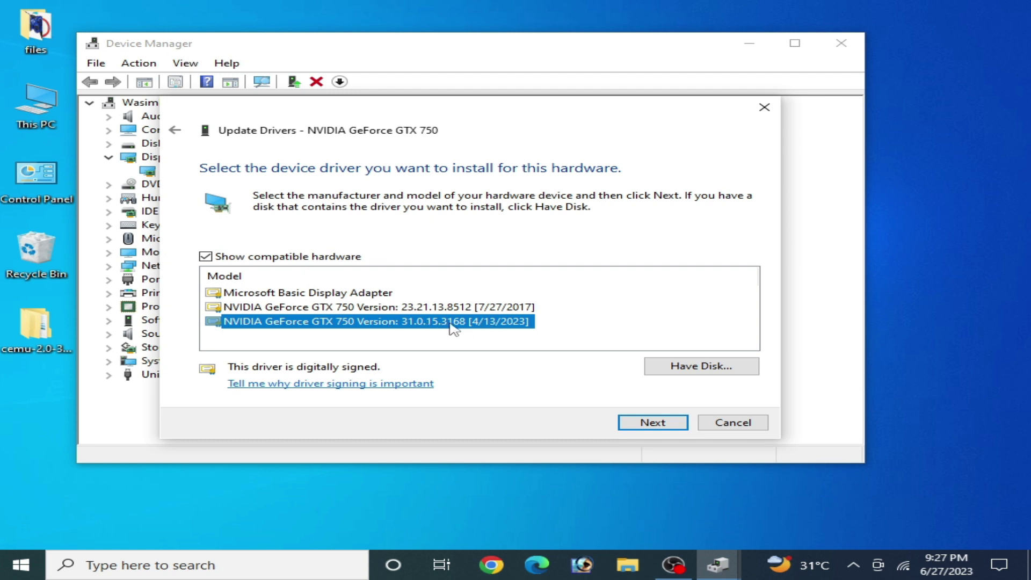
{"action": "left_click", "coordinate": [428, 310]}
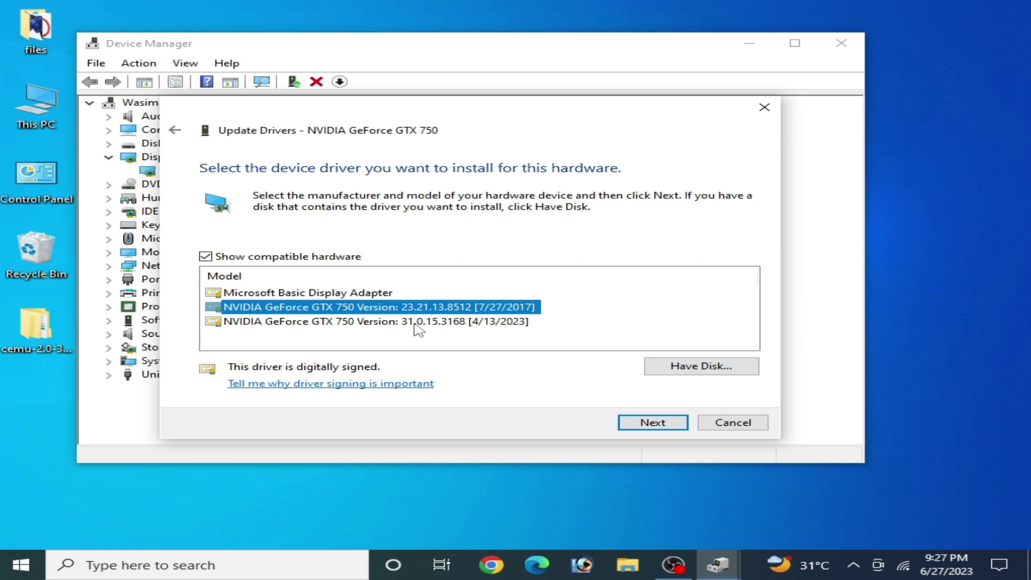
{"action": "left_click", "coordinate": [418, 326]}
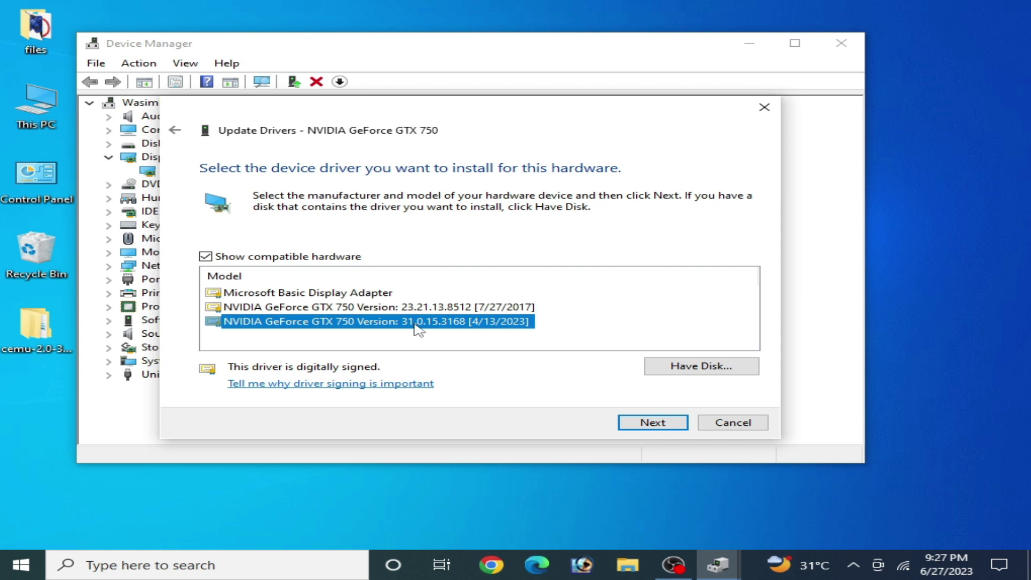
{"action": "left_click", "coordinate": [639, 422]}
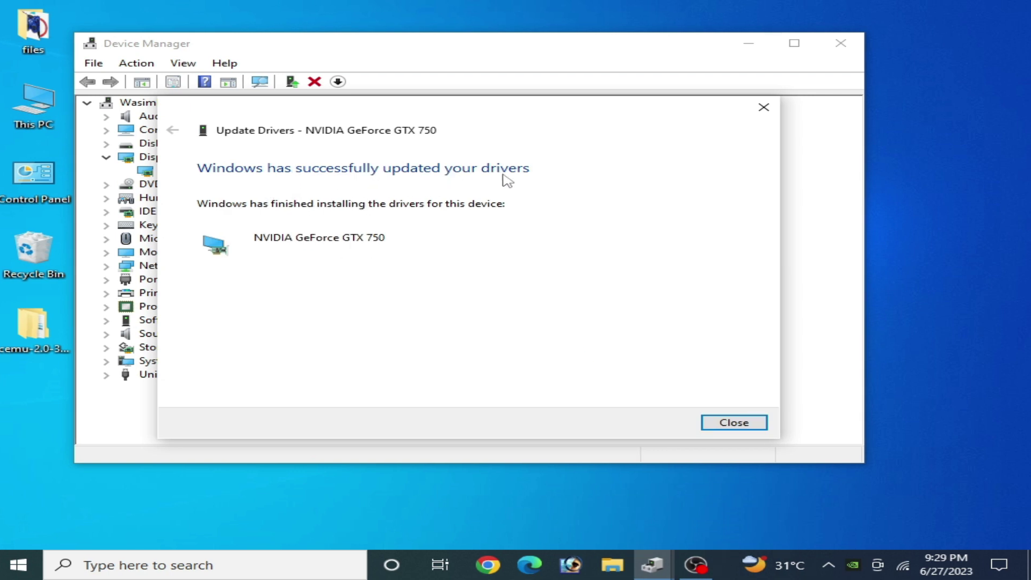
Dismiss the update confirmation, close Device Manager, then relaunch Cemu and open its General settings
{"action": "left_click", "coordinate": [734, 423]}
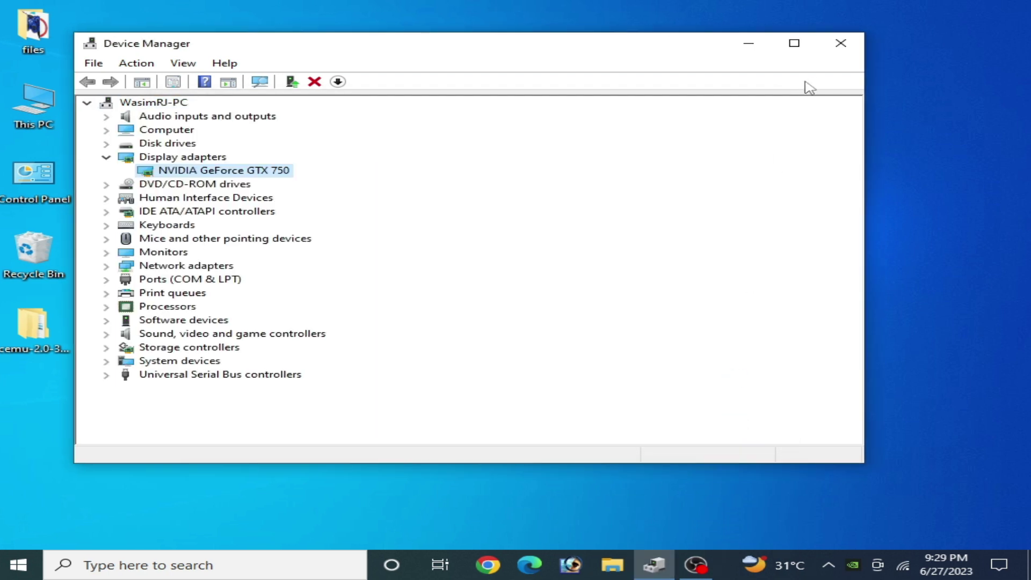
{"action": "left_click", "coordinate": [840, 43]}
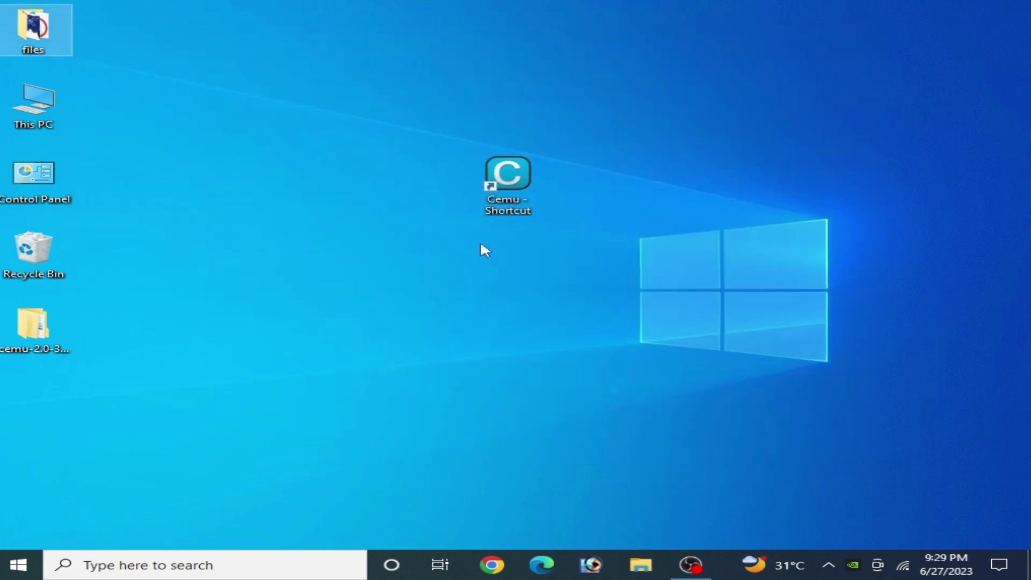
{"action": "double_click", "coordinate": [519, 197]}
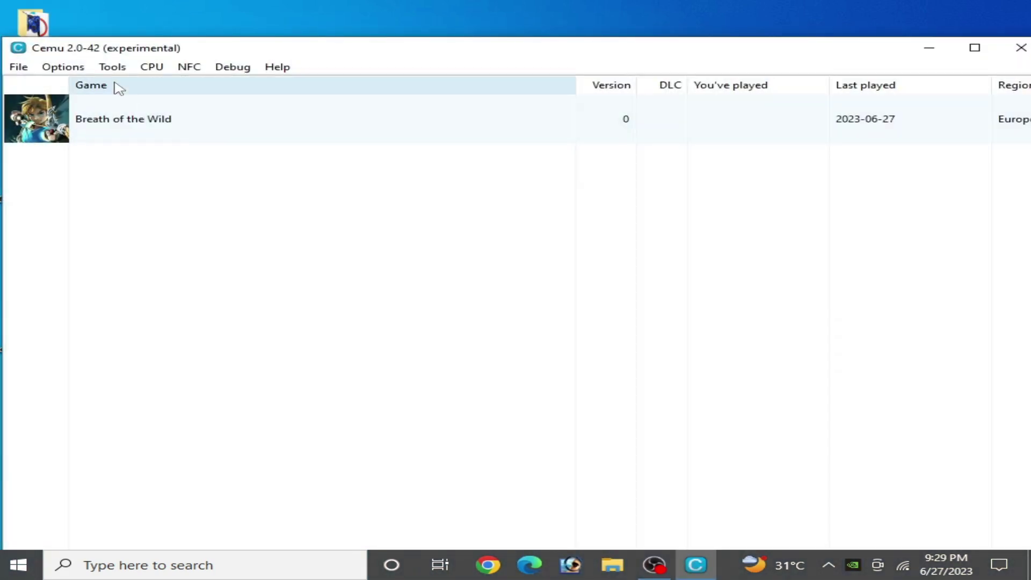
{"action": "left_click", "coordinate": [63, 67]}
{"action": "left_click", "coordinate": [115, 140]}
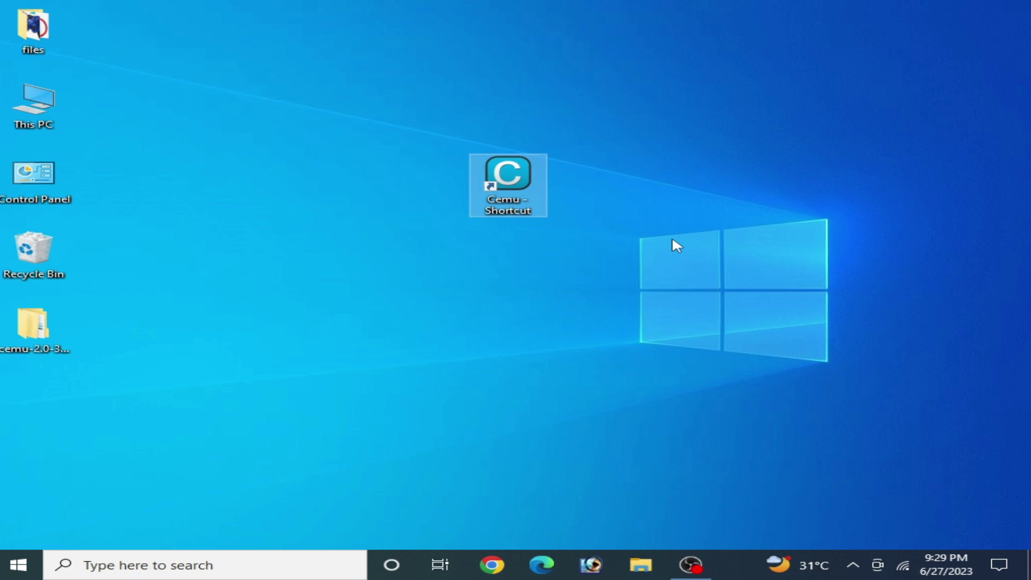
Open NVIDIA Control Panel from the desktop, restore default image settings, and go to Manage 3D Settings
{"action": "right_click", "coordinate": [665, 205]}
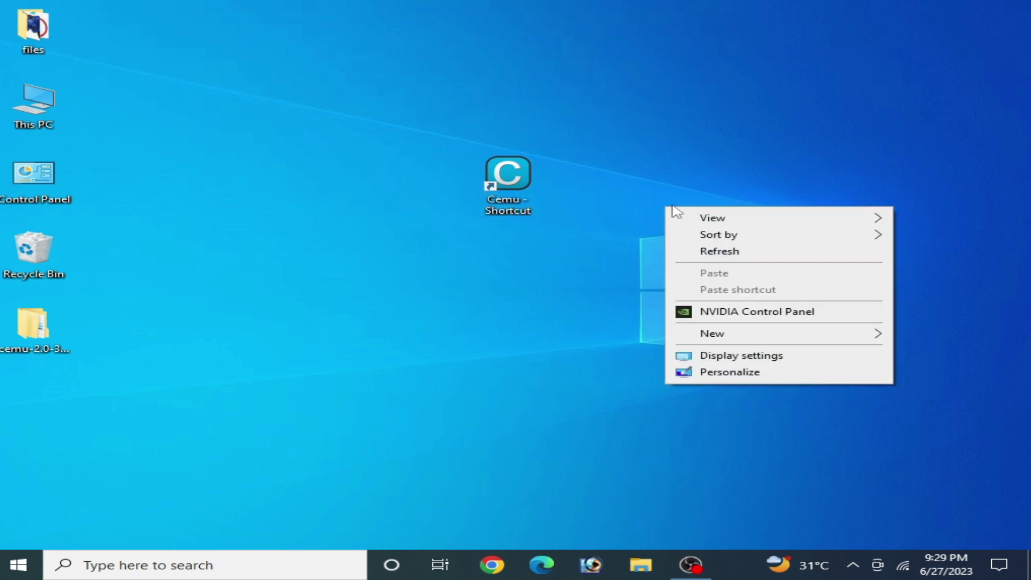
{"action": "left_click", "coordinate": [740, 313]}
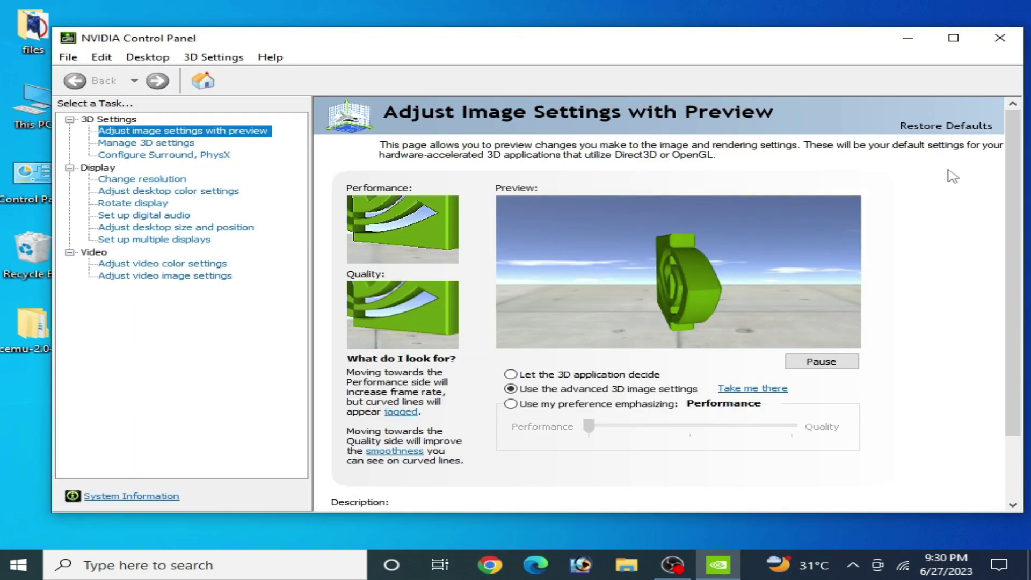
{"action": "left_click", "coordinate": [946, 127]}
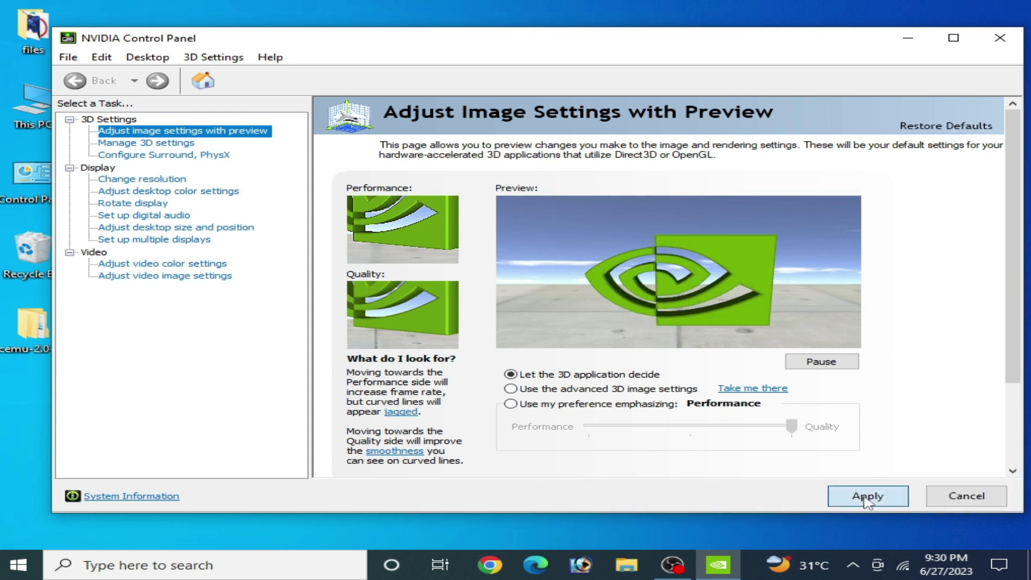
{"action": "left_click", "coordinate": [160, 144]}
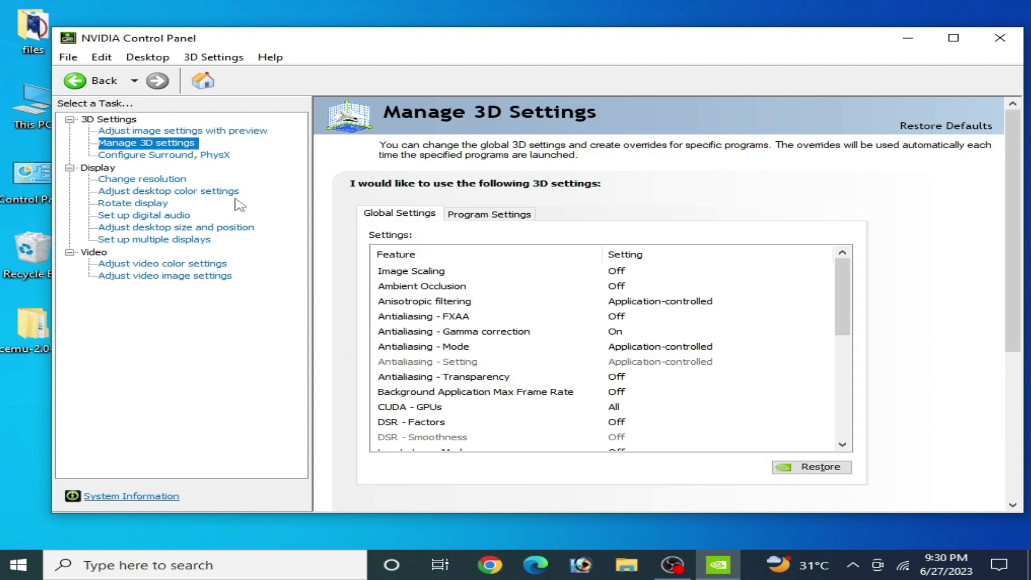
Restore default 3D settings, set PhysX processor to Auto-select (recommended), apply, and close the panel
{"action": "left_click", "coordinate": [937, 128]}
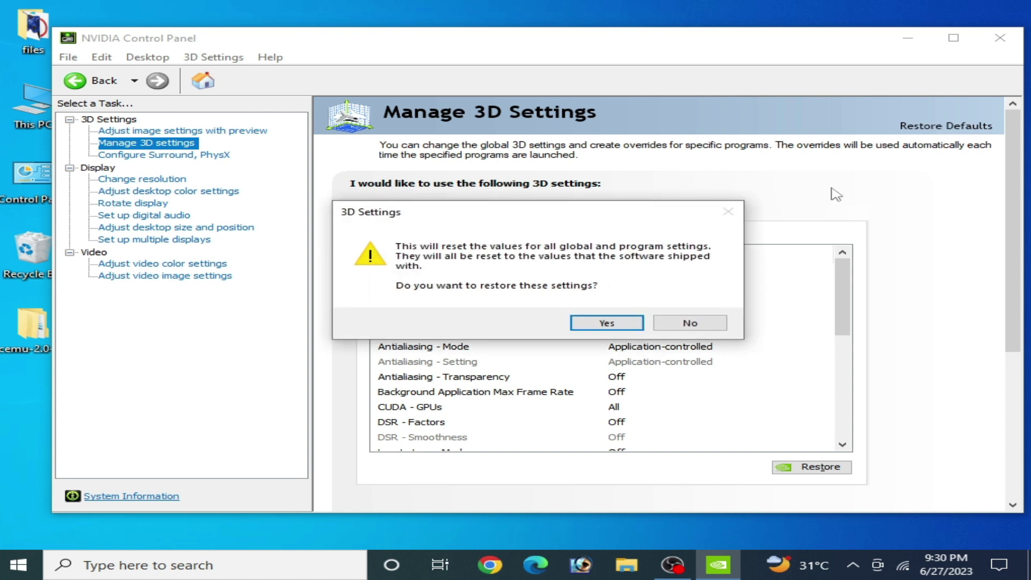
{"action": "left_click", "coordinate": [608, 326]}
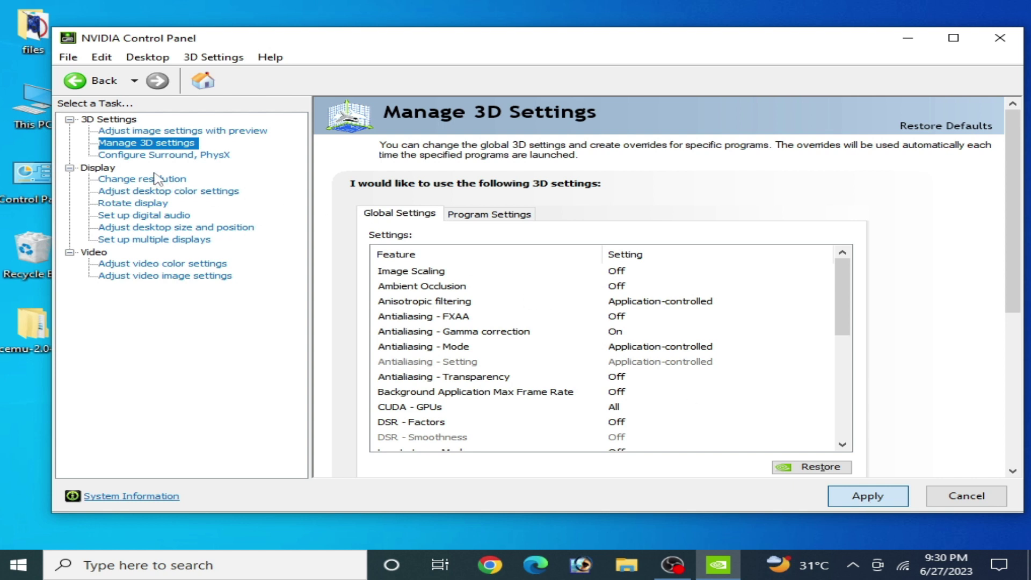
{"action": "left_click", "coordinate": [164, 155]}
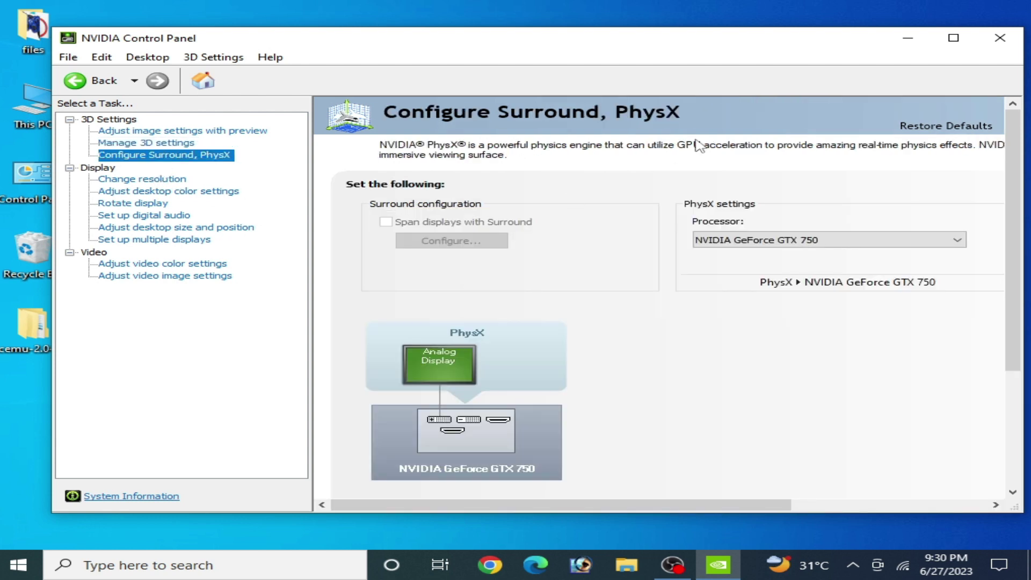
{"action": "left_click", "coordinate": [938, 127]}
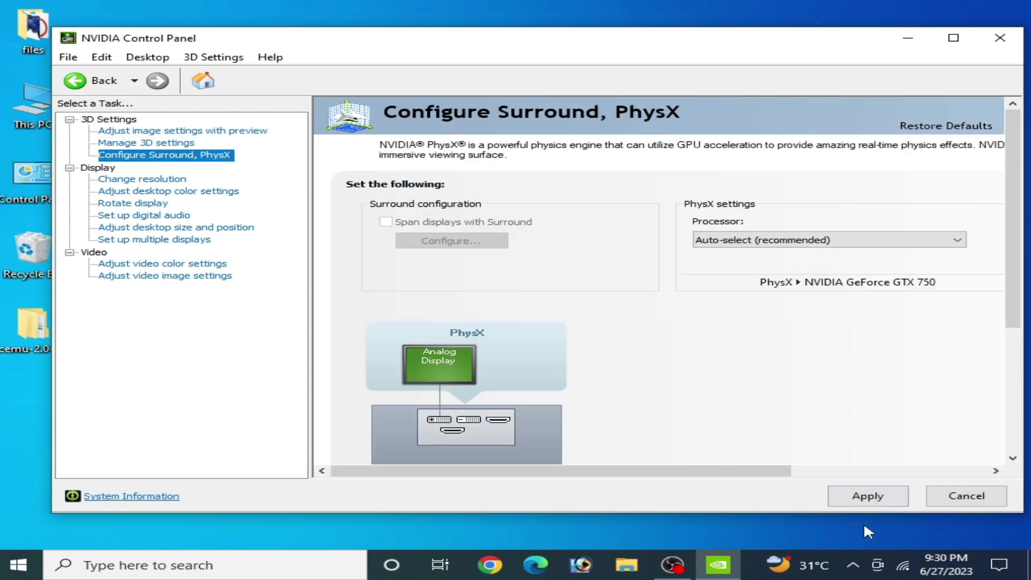
{"action": "left_click", "coordinate": [869, 501]}
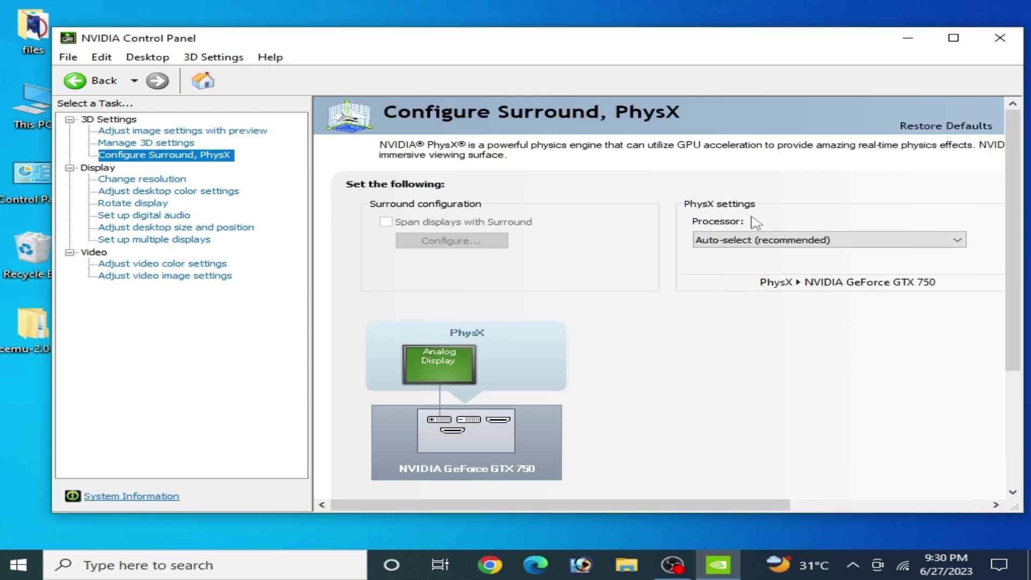
{"action": "left_click", "coordinate": [998, 39]}
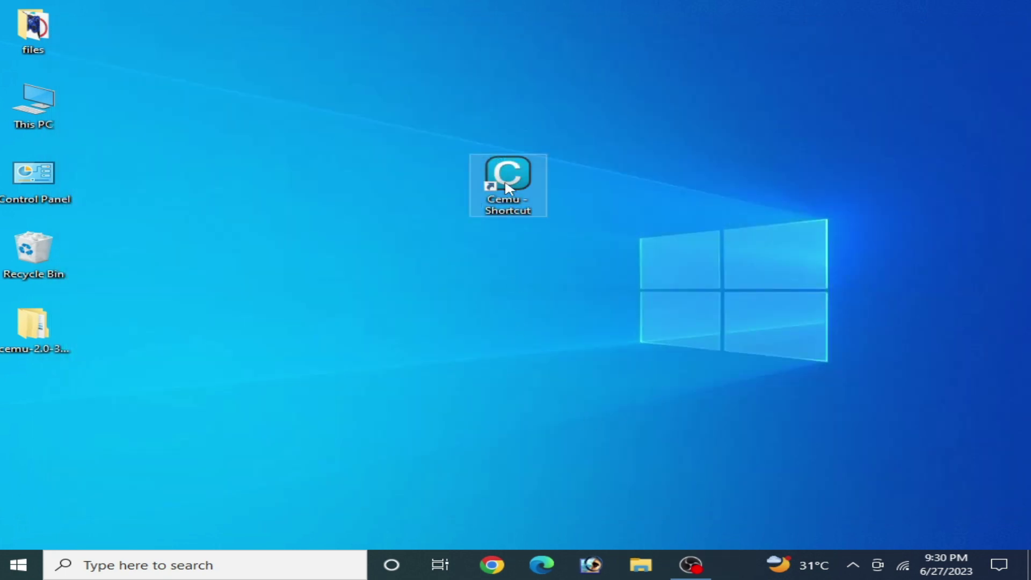
{"action": "double_click", "coordinate": [509, 187]}
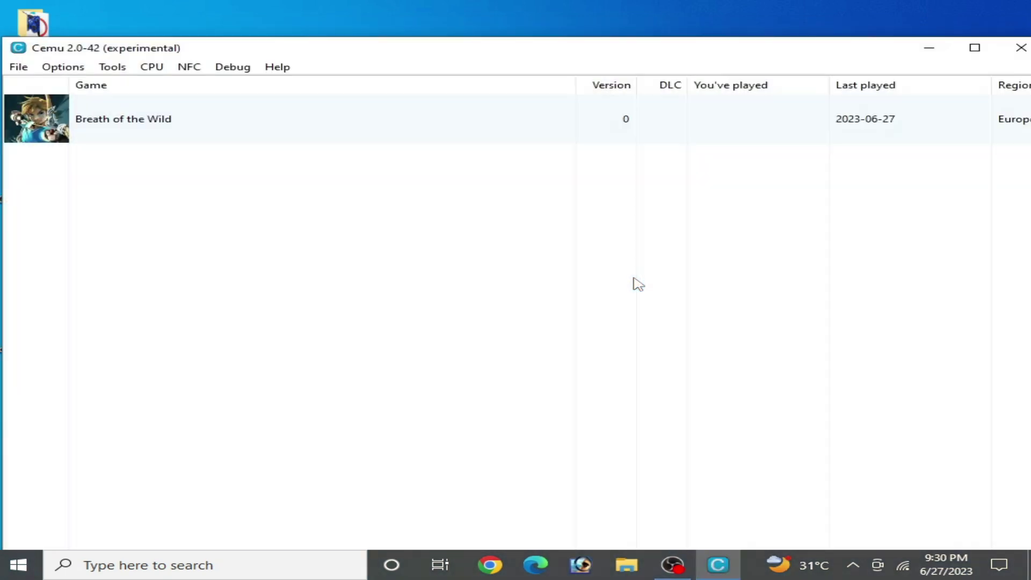
{"action": "left_click", "coordinate": [64, 67]}
{"action": "left_click", "coordinate": [89, 141]}
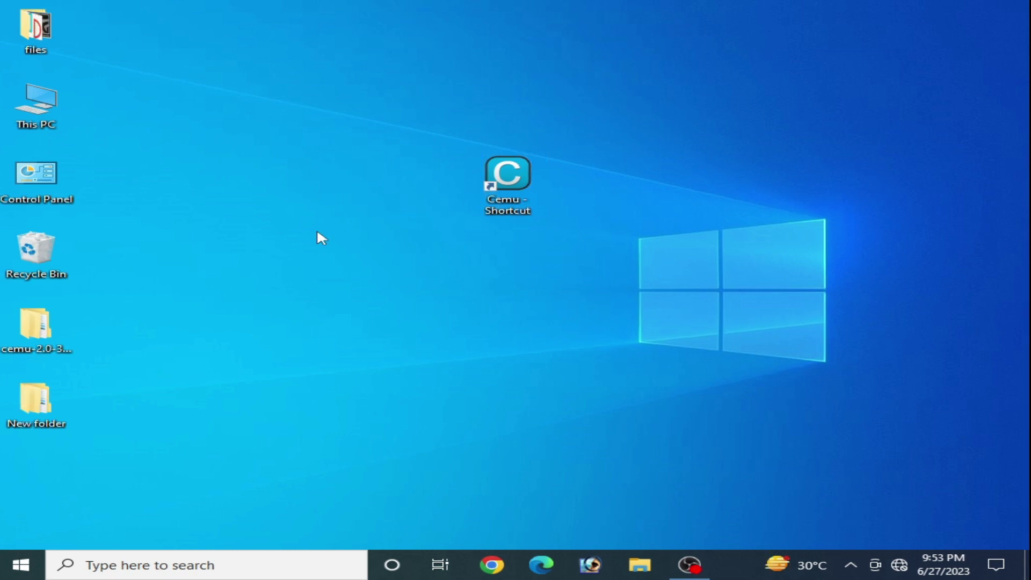
Search Windows for 'de' and open Device Manager again
{"action": "left_click", "coordinate": [182, 570]}
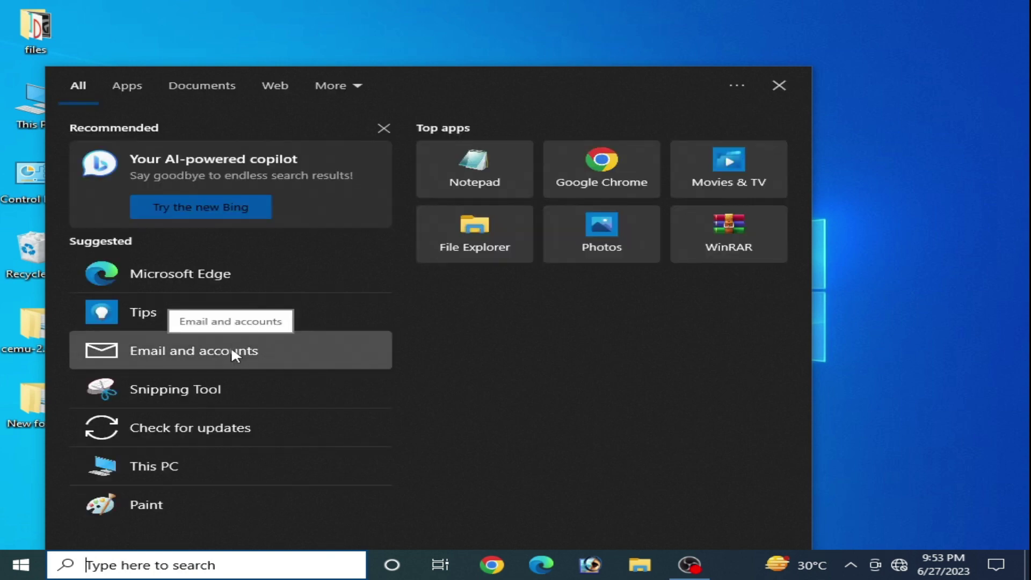
{"action": "type", "text": "de"}
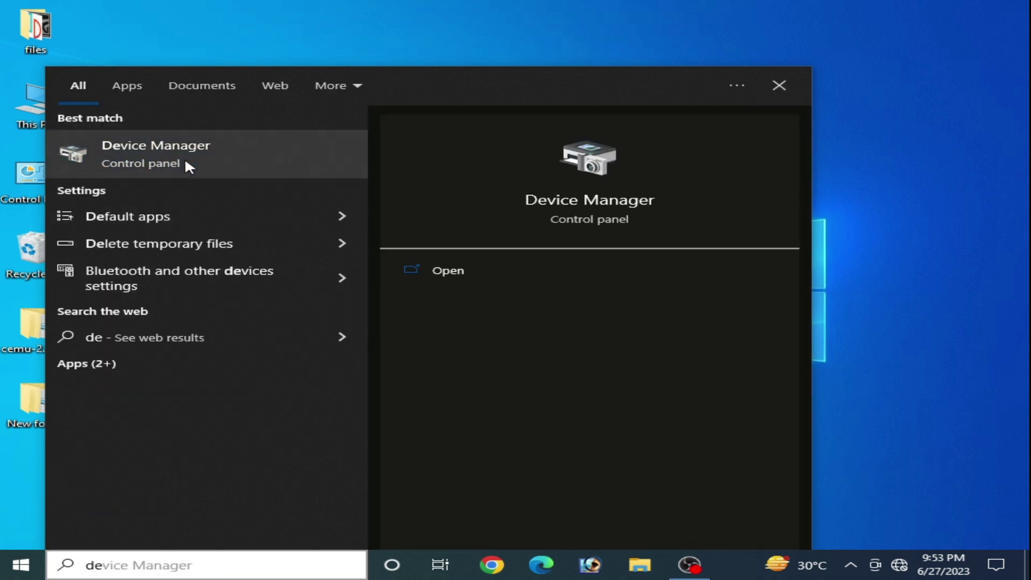
{"action": "left_click", "coordinate": [178, 160]}
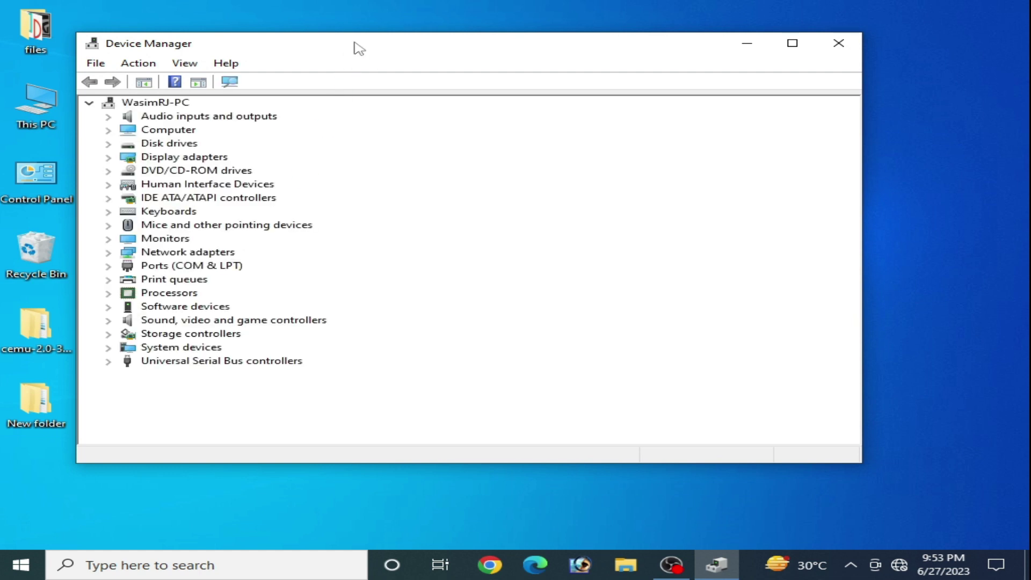
Bring the GTX 750's Update Drivers wizard back to its compatible driver list
{"action": "left_click", "coordinate": [143, 195]}
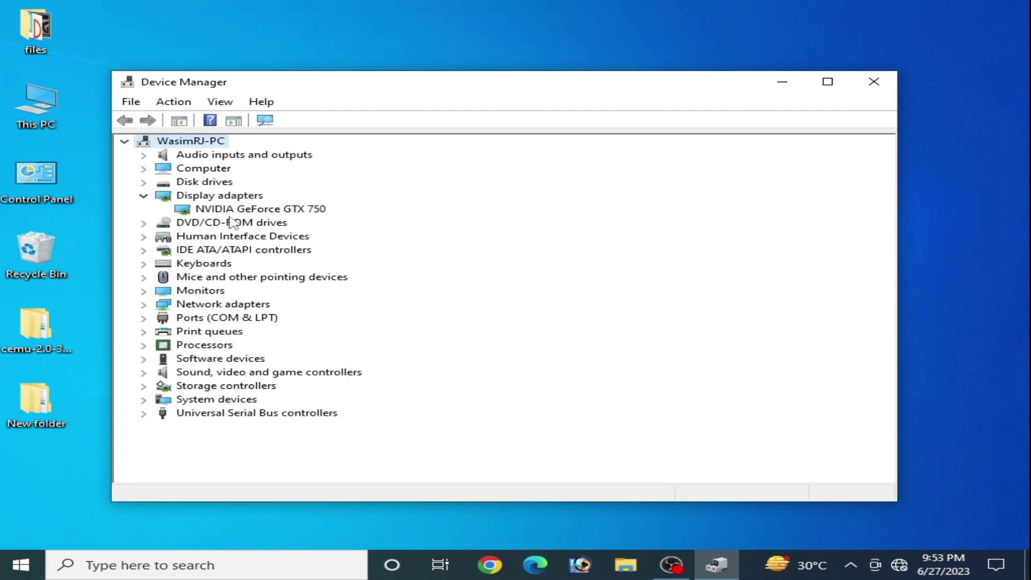
{"action": "right_click", "coordinate": [247, 212]}
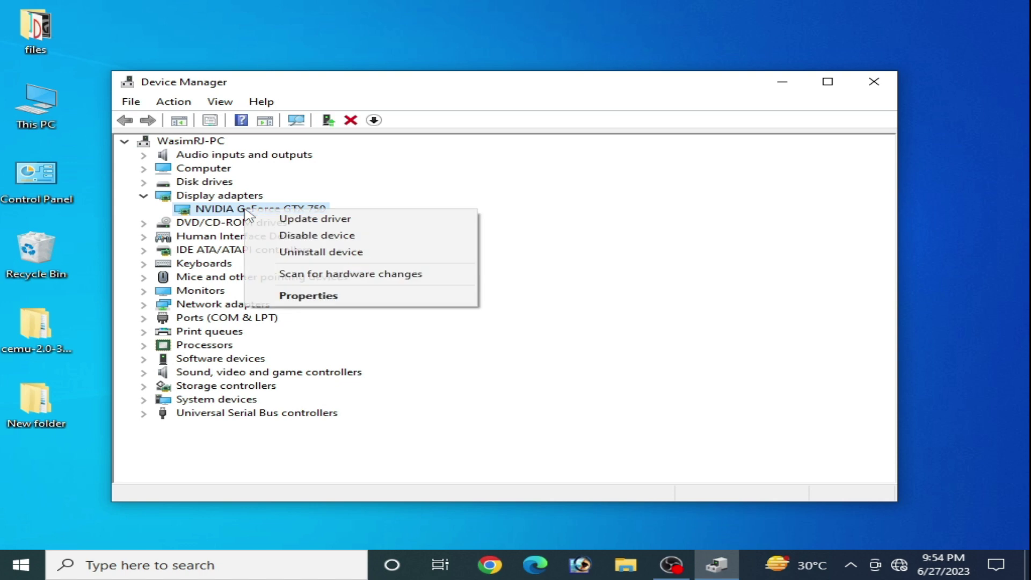
{"action": "left_click", "coordinate": [328, 218]}
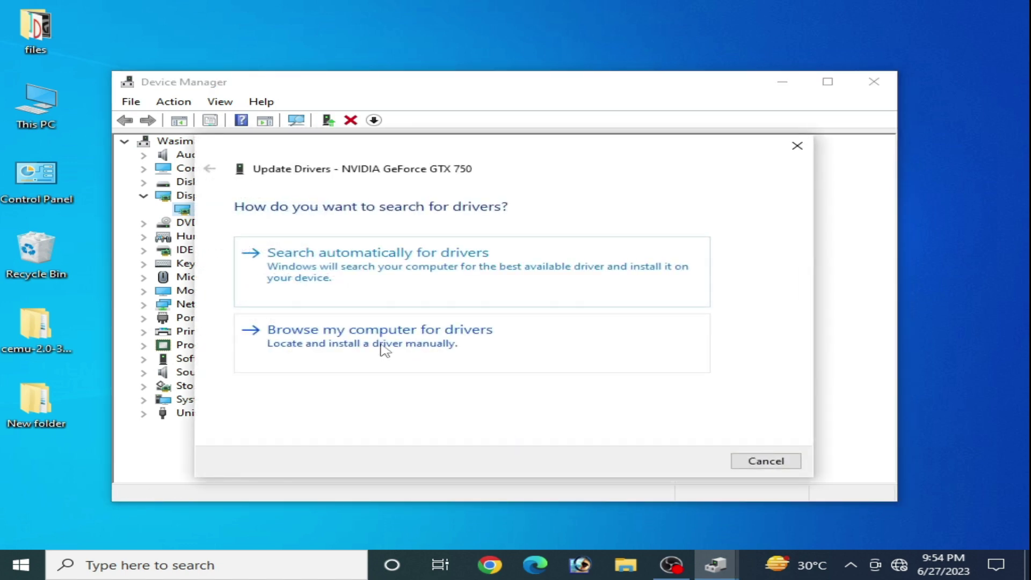
{"action": "left_click", "coordinate": [384, 352]}
{"action": "left_click", "coordinate": [383, 363]}
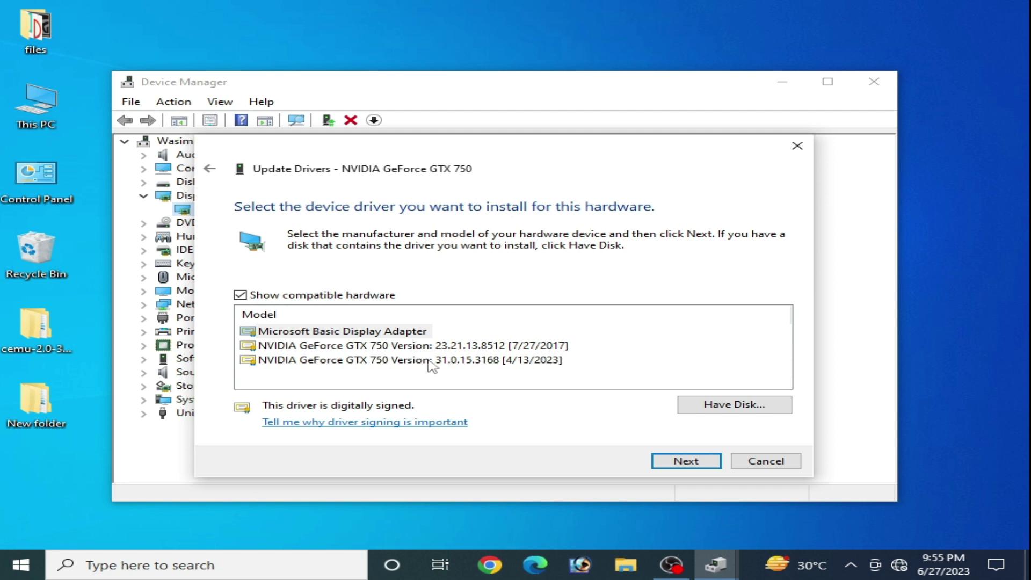
Launch the 385.12 driver installer from New folder, then cancel the Update Drivers wizard
{"action": "double_click", "coordinate": [48, 408]}
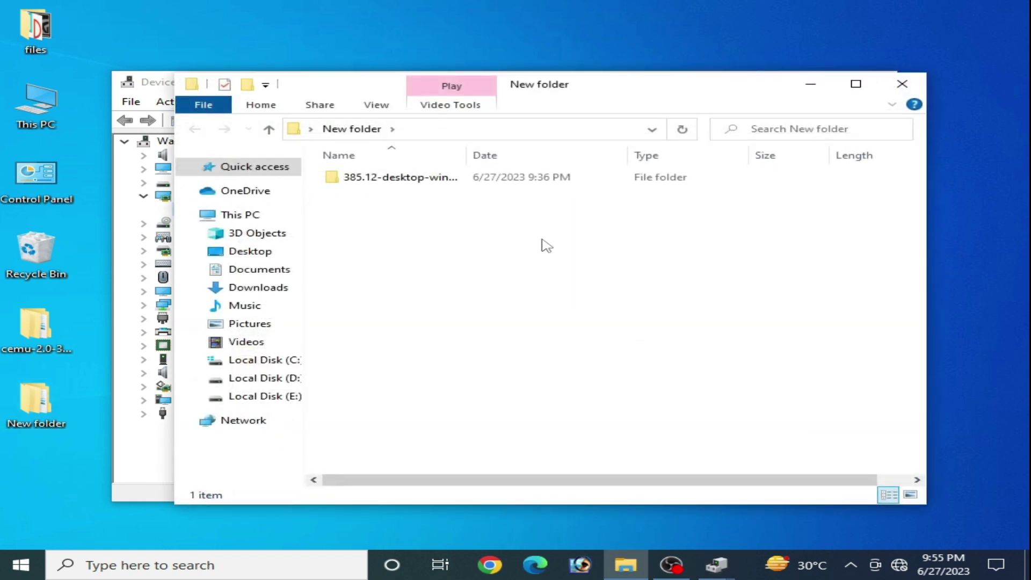
{"action": "double_click", "coordinate": [357, 181]}
{"action": "double_click", "coordinate": [403, 182]}
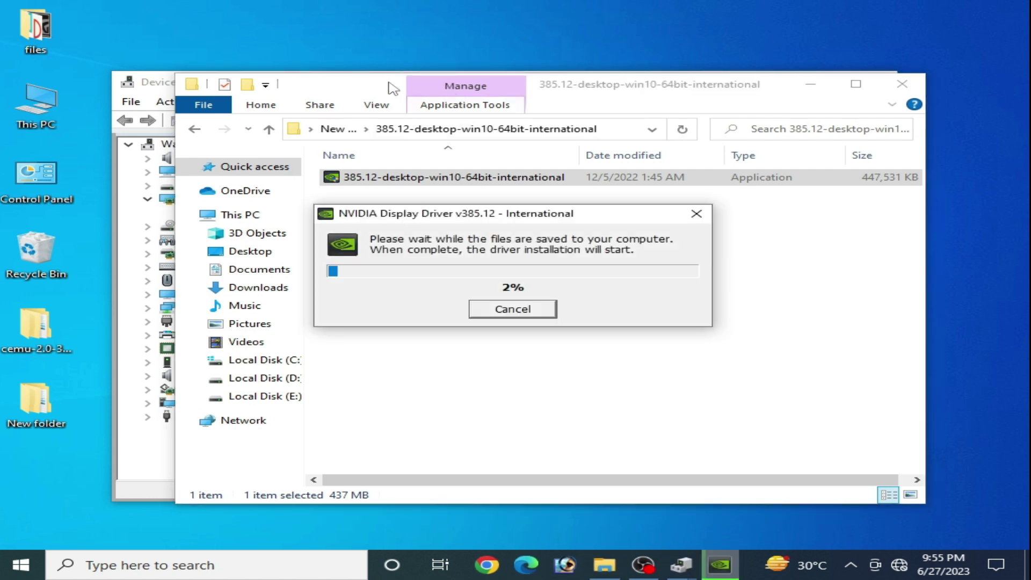
{"action": "left_click", "coordinate": [162, 89]}
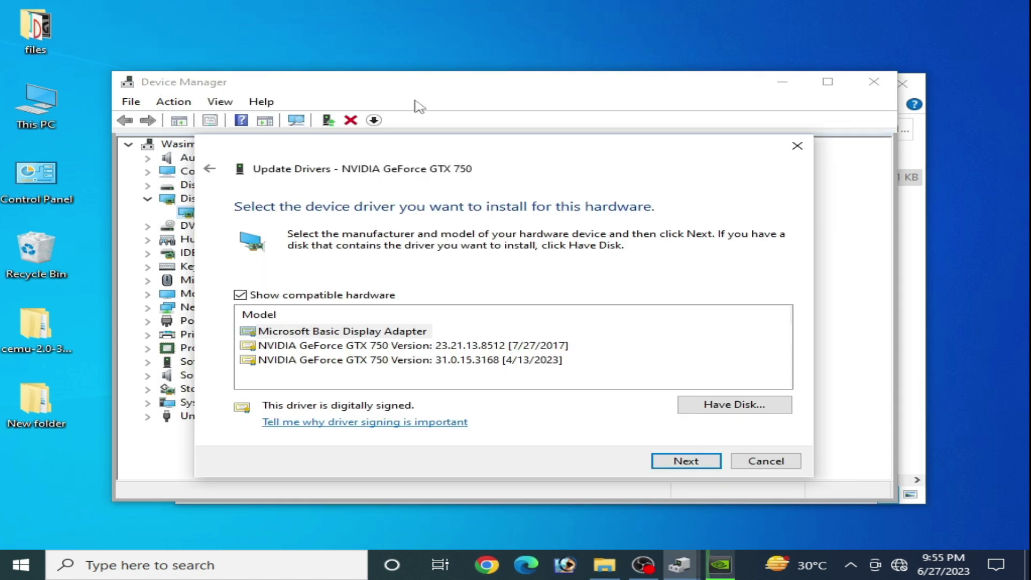
{"action": "left_click", "coordinate": [755, 462]}
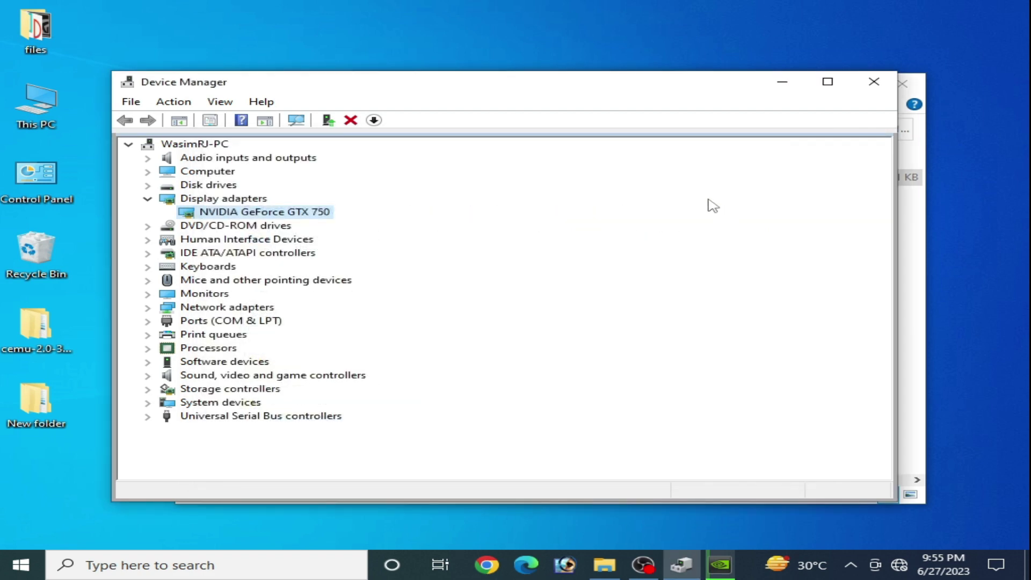
Close Device Manager, install graphics driver 385.12 with its selected components, then close the installer and folder
{"action": "left_click", "coordinate": [867, 89]}
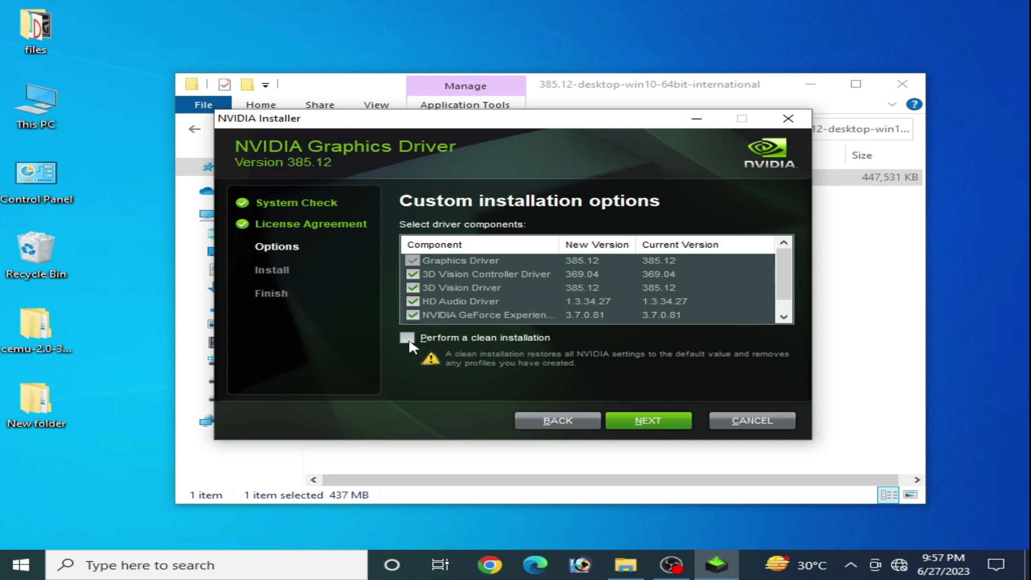
{"action": "left_click", "coordinate": [652, 423]}
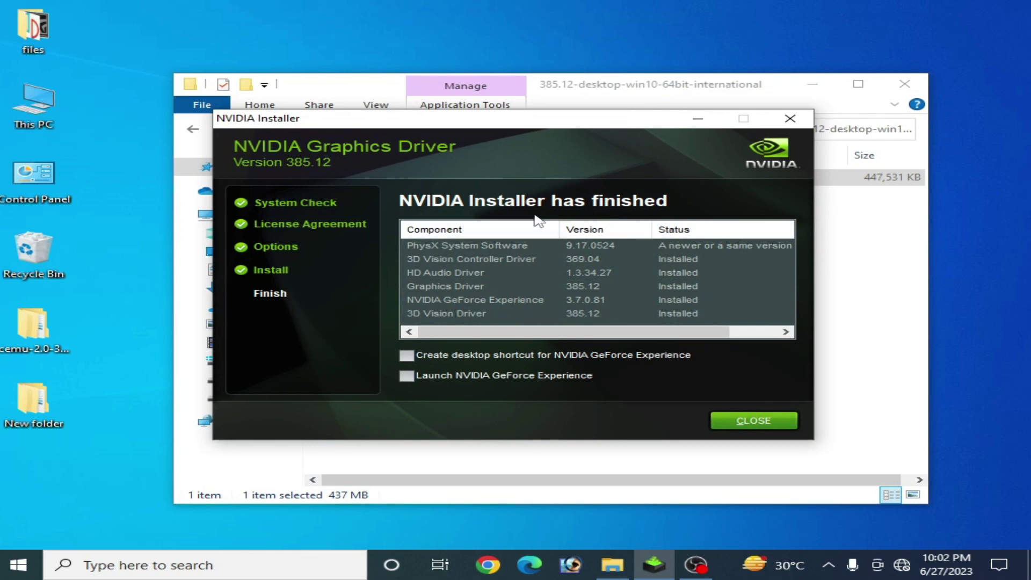
{"action": "left_click", "coordinate": [722, 423]}
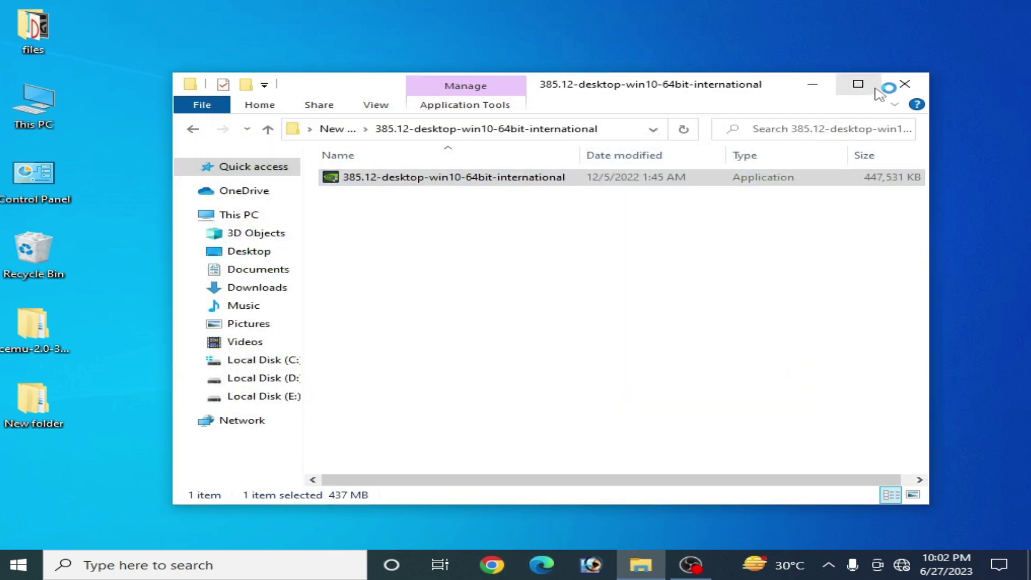
{"action": "left_click", "coordinate": [900, 82]}
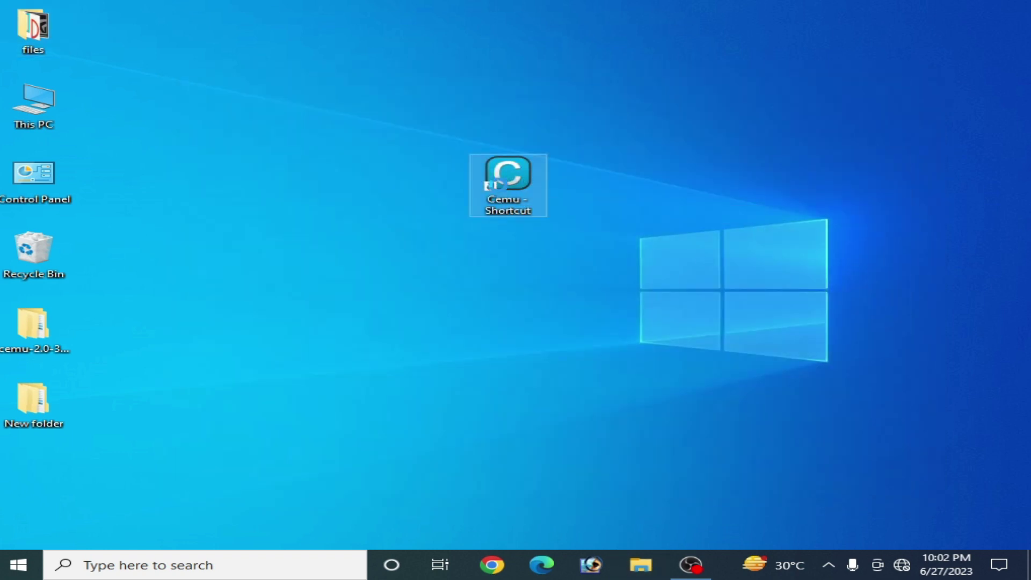
Launch Cemu from its desktop shortcut and open its General settings window
{"action": "right_click", "coordinate": [496, 186]}
{"action": "left_click", "coordinate": [557, 161]}
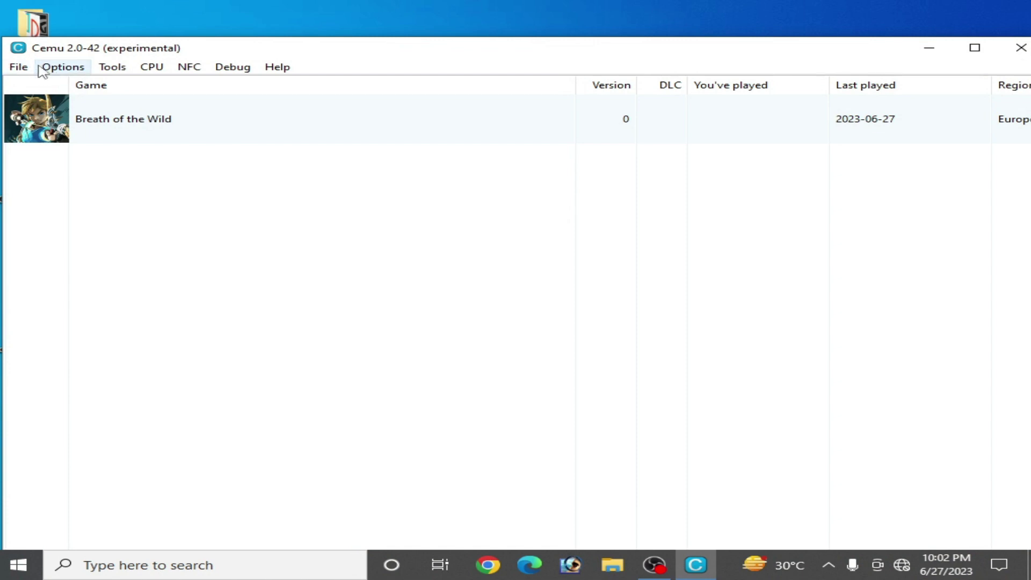
{"action": "left_click_drag", "start_coordinate": [86, 49], "coordinate": [263, 76]}
{"action": "left_click", "coordinate": [240, 90]}
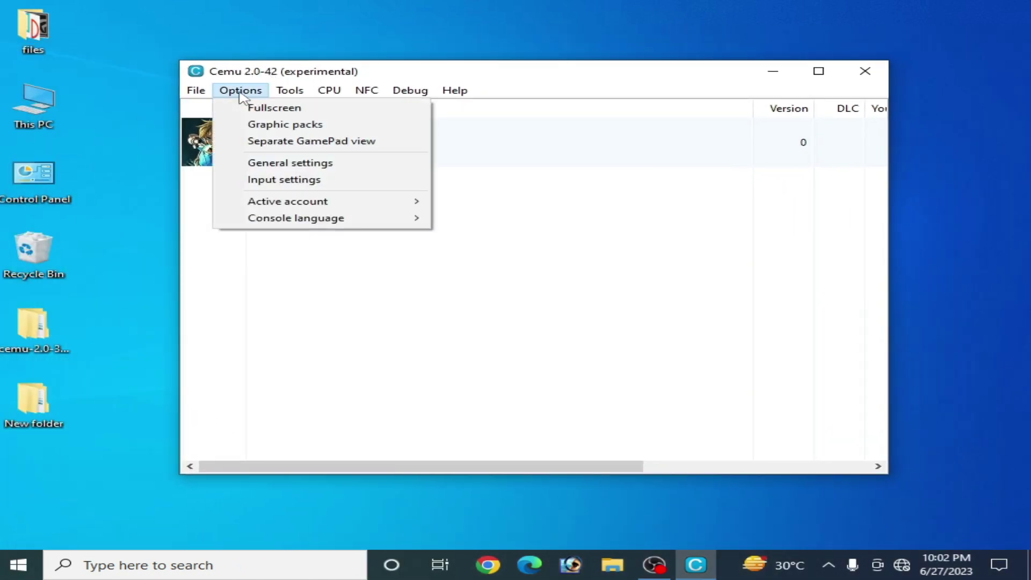
{"action": "left_click", "coordinate": [289, 165]}
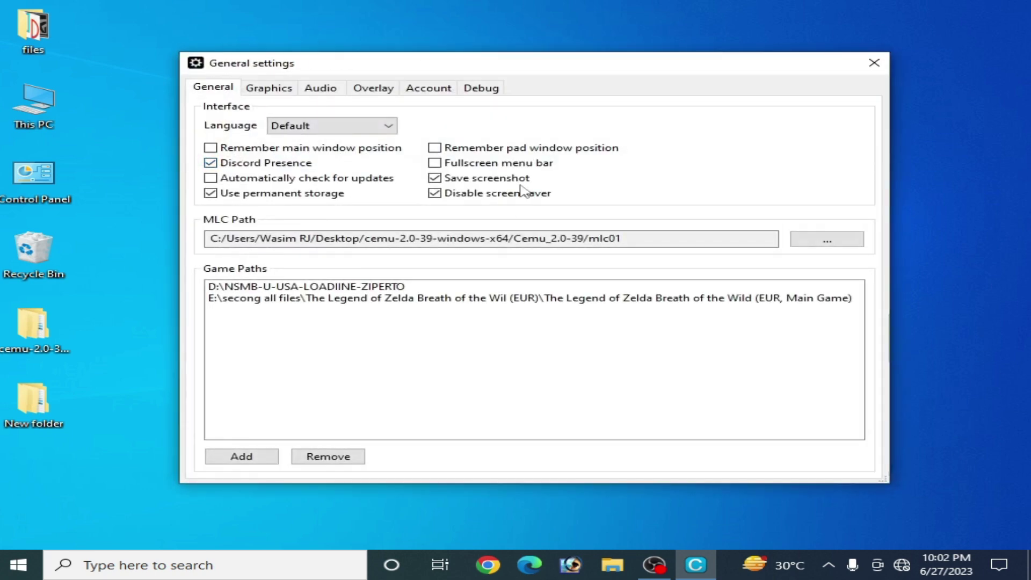
{"action": "left_click_drag", "start_coordinate": [524, 75], "coordinate": [528, 101]}
Review the Graphics, Audio, Overlay, Account and Debug settings pages, then close the settings and Cemu
{"action": "left_click", "coordinate": [290, 114]}
{"action": "left_click", "coordinate": [325, 114]}
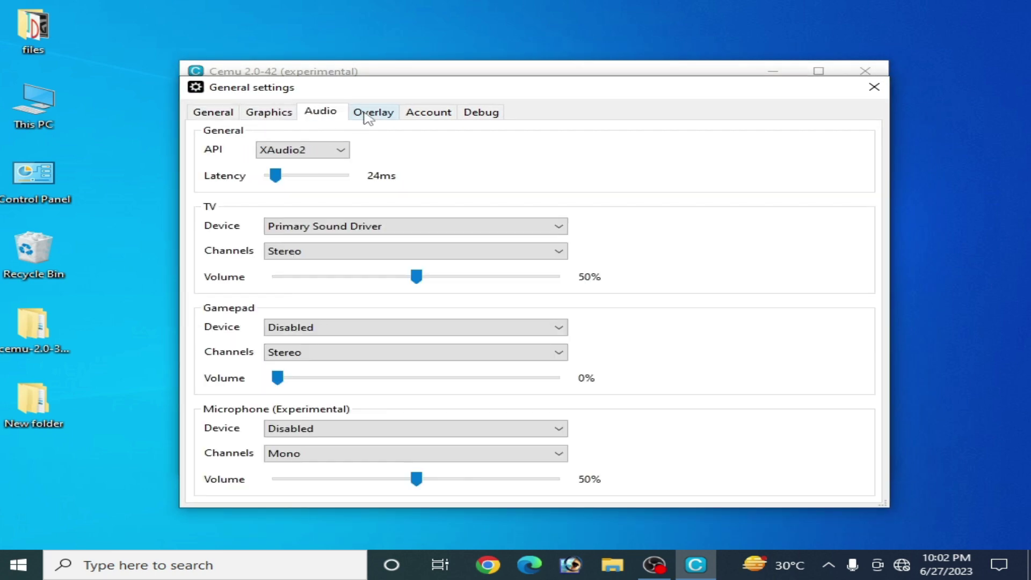
{"action": "left_click", "coordinate": [373, 113]}
{"action": "left_click", "coordinate": [429, 113]}
{"action": "left_click", "coordinate": [475, 115]}
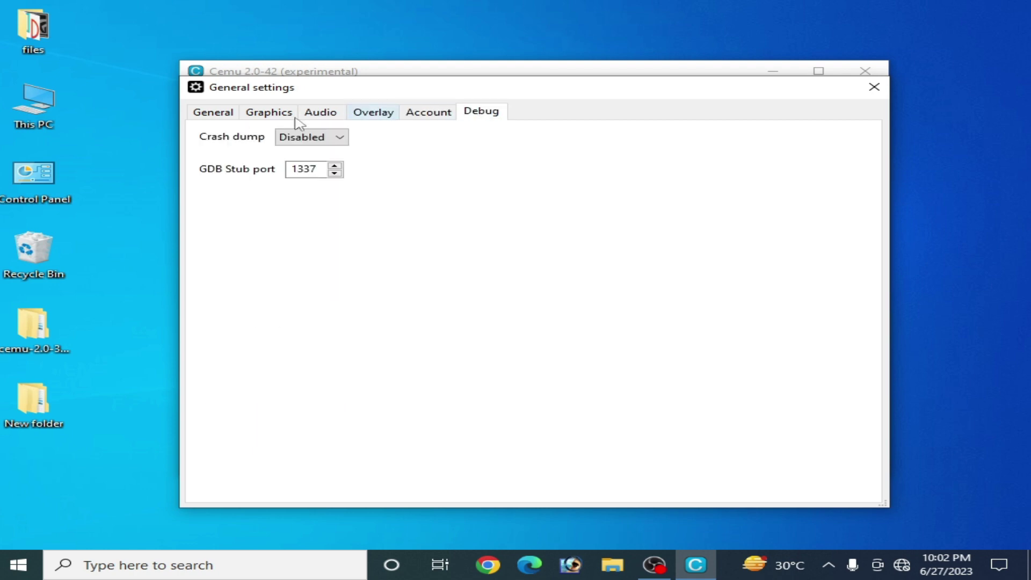
{"action": "left_click", "coordinate": [217, 114]}
{"action": "left_click", "coordinate": [874, 87]}
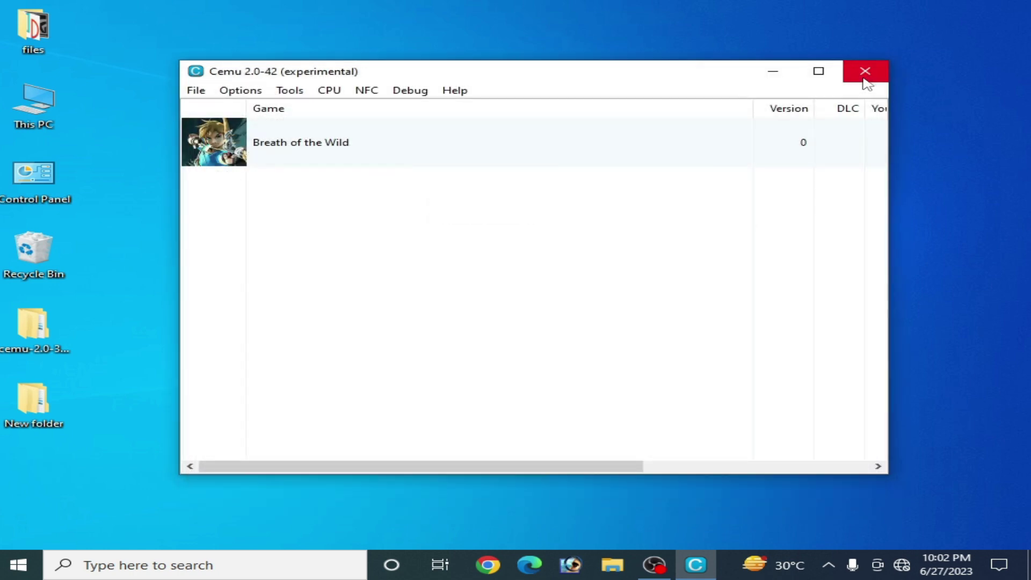
{"action": "left_click", "coordinate": [864, 70]}
Relaunch Cemu, reopen General settings, and check the Graphics, Audio and Overlay pages
{"action": "double_click", "coordinate": [504, 181]}
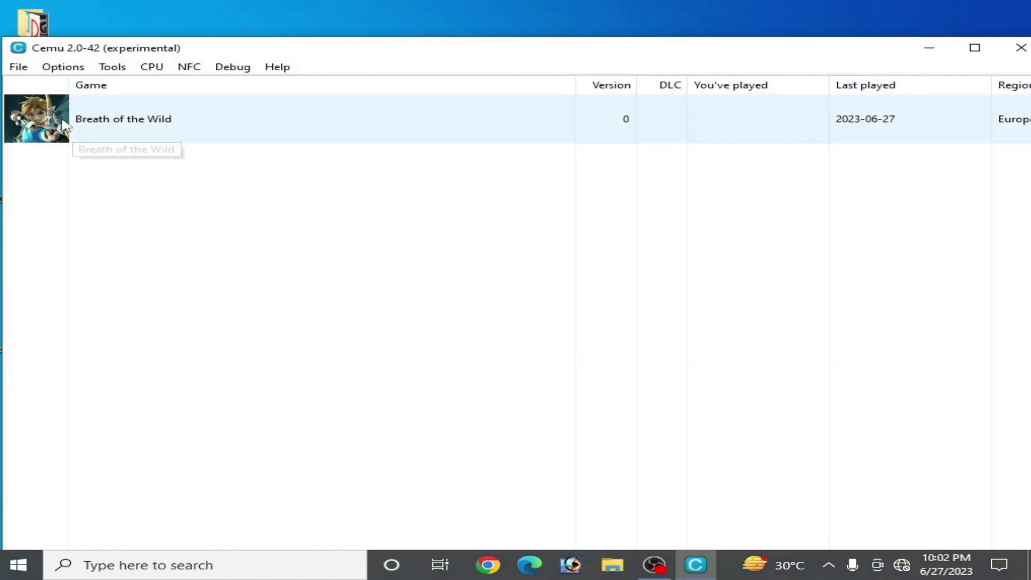
{"action": "left_click", "coordinate": [64, 67]}
{"action": "left_click", "coordinate": [75, 139]}
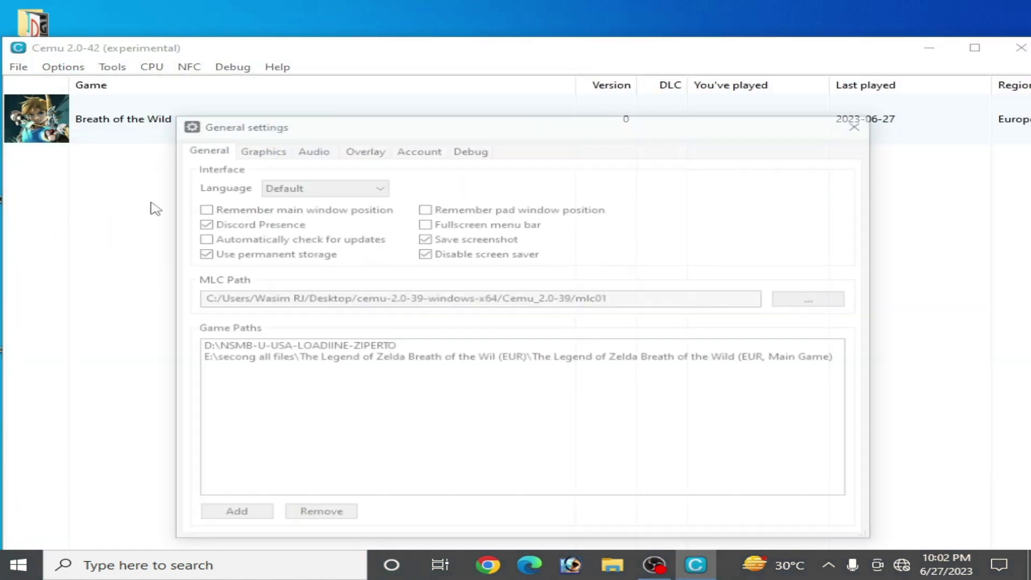
{"action": "left_click", "coordinate": [272, 153]}
{"action": "left_click", "coordinate": [316, 153]}
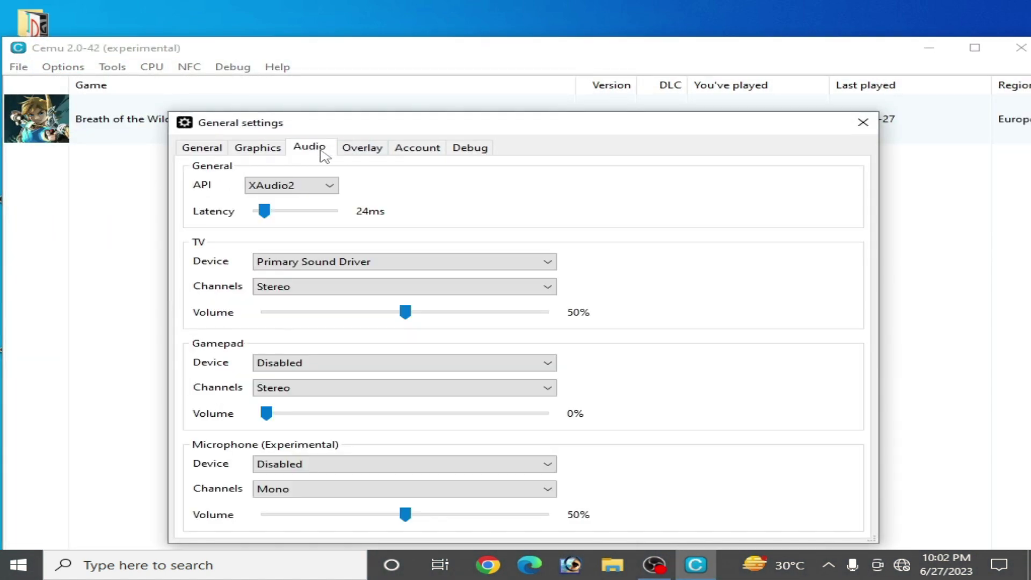
{"action": "left_click", "coordinate": [359, 153]}
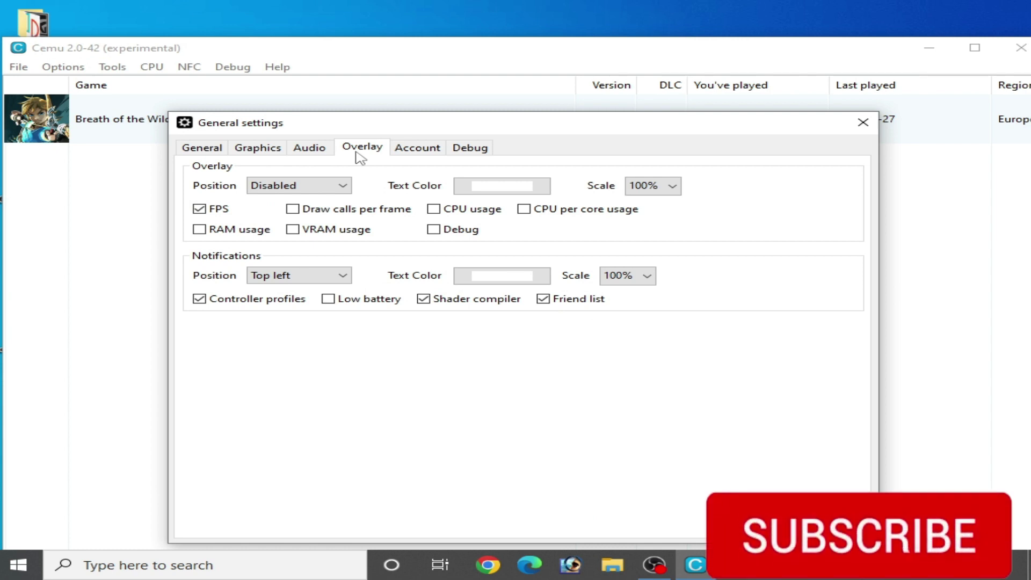